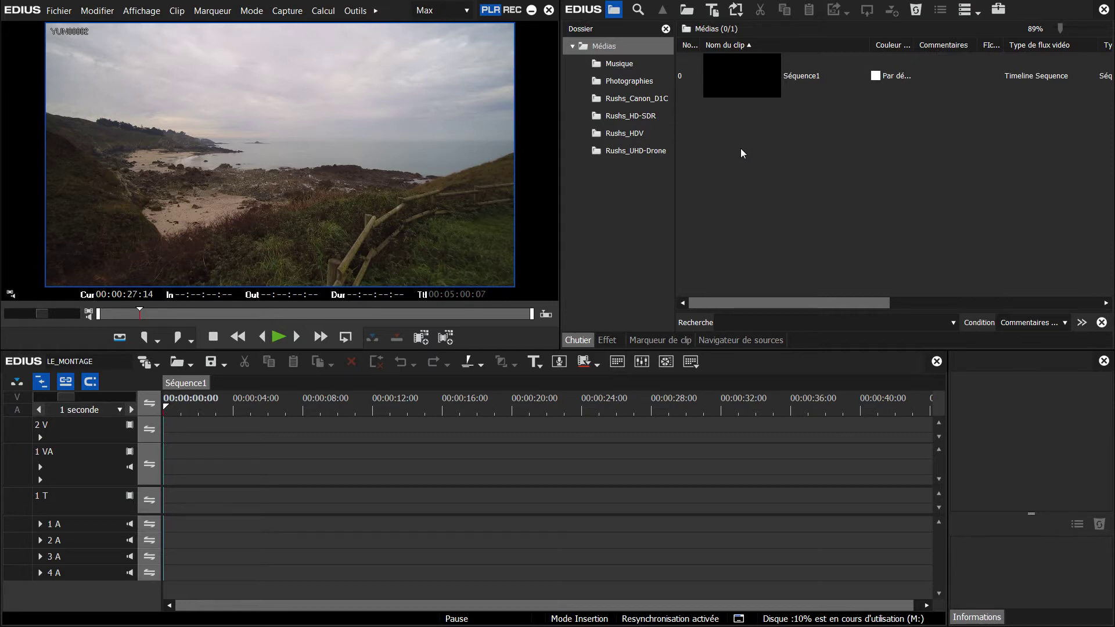
right_click(749, 148)
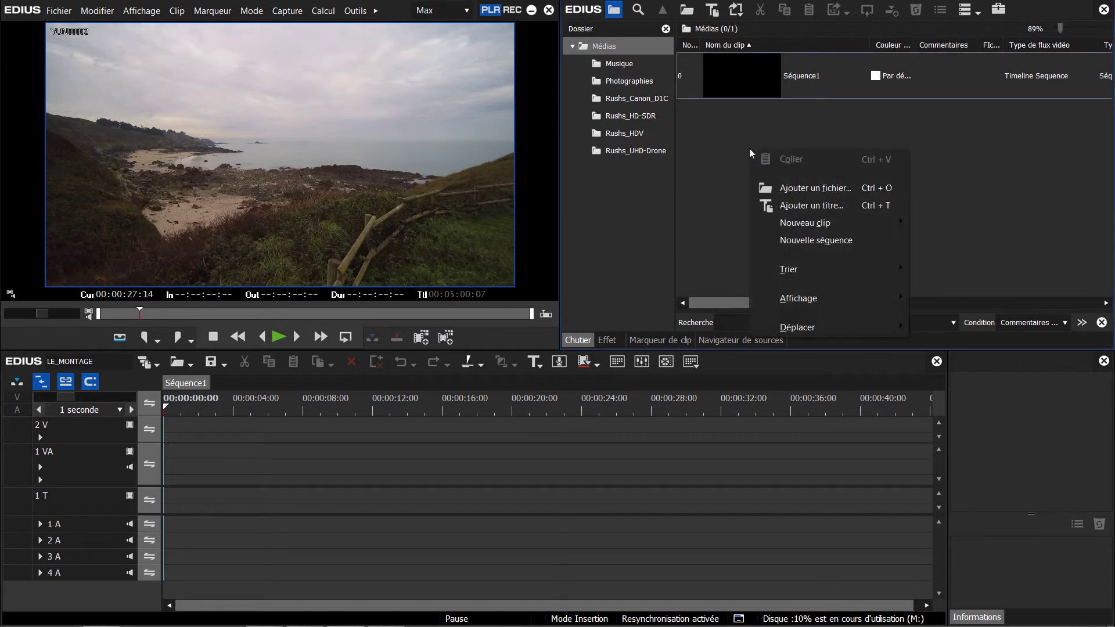
right_click(756, 85)
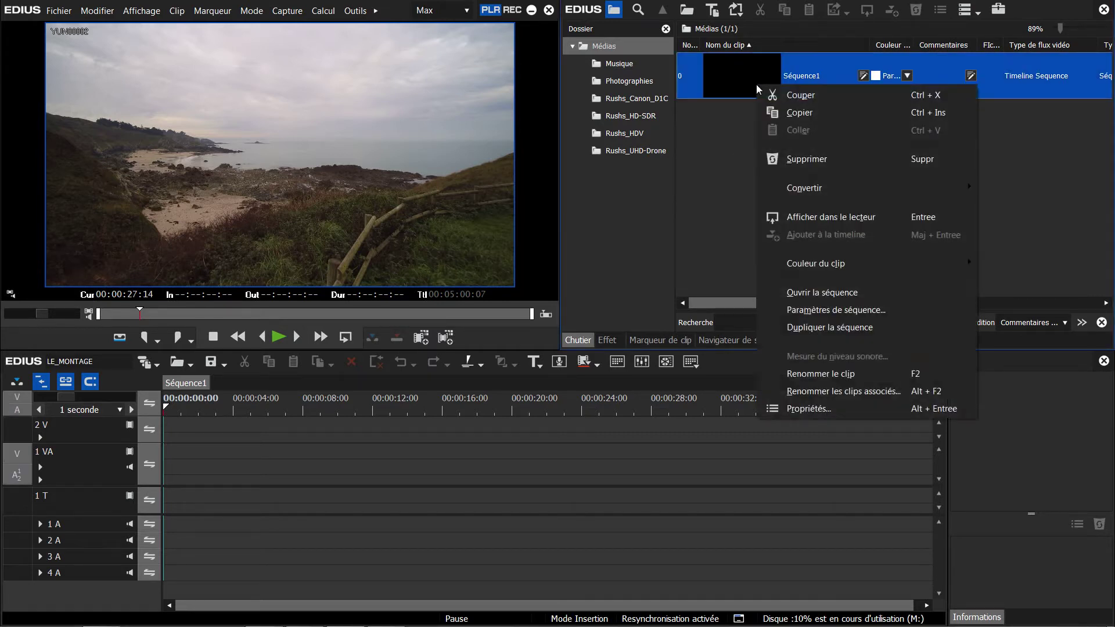
left_click(418, 158)
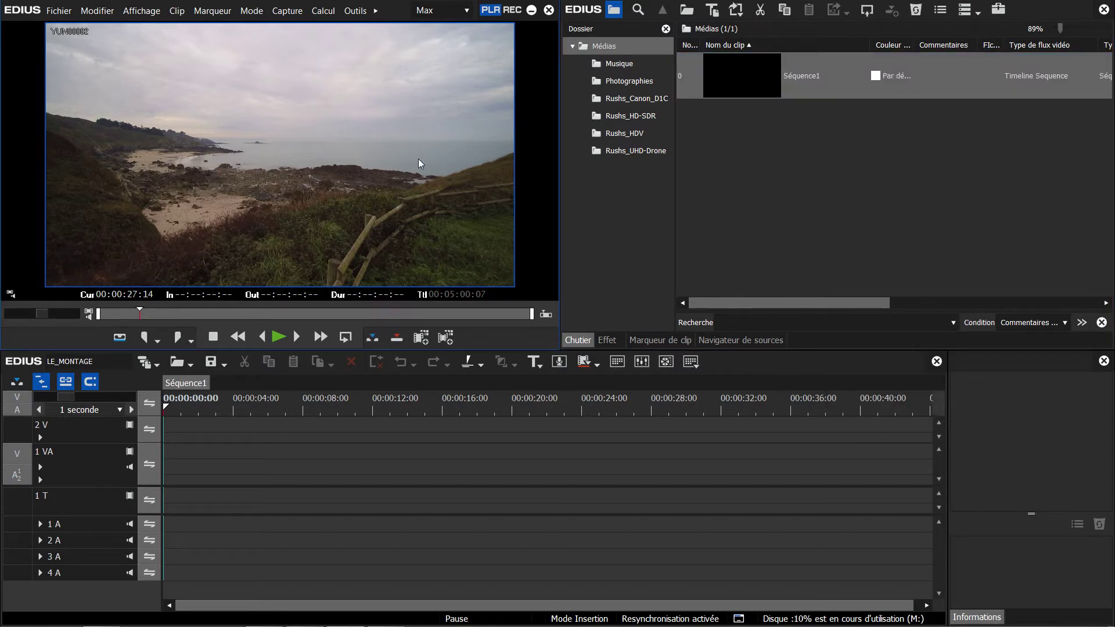
right_click(308, 459)
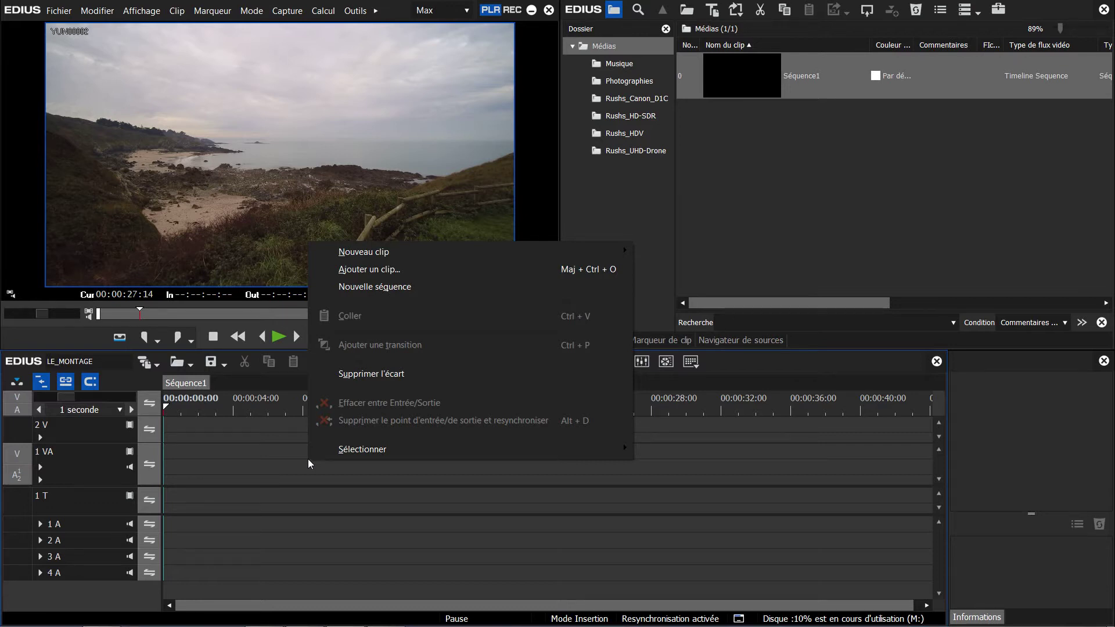
left_click(810, 241)
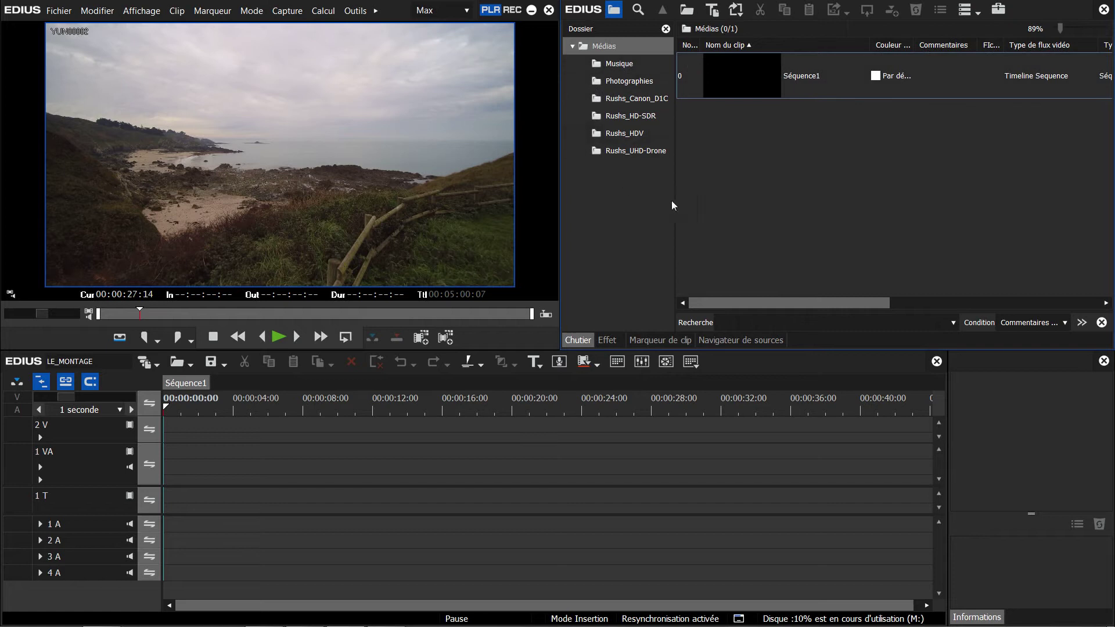
Open the Rushs_HD-SDR folder and load its H.264/AVC version of Clip0002 in the source player.
left_click(623, 119)
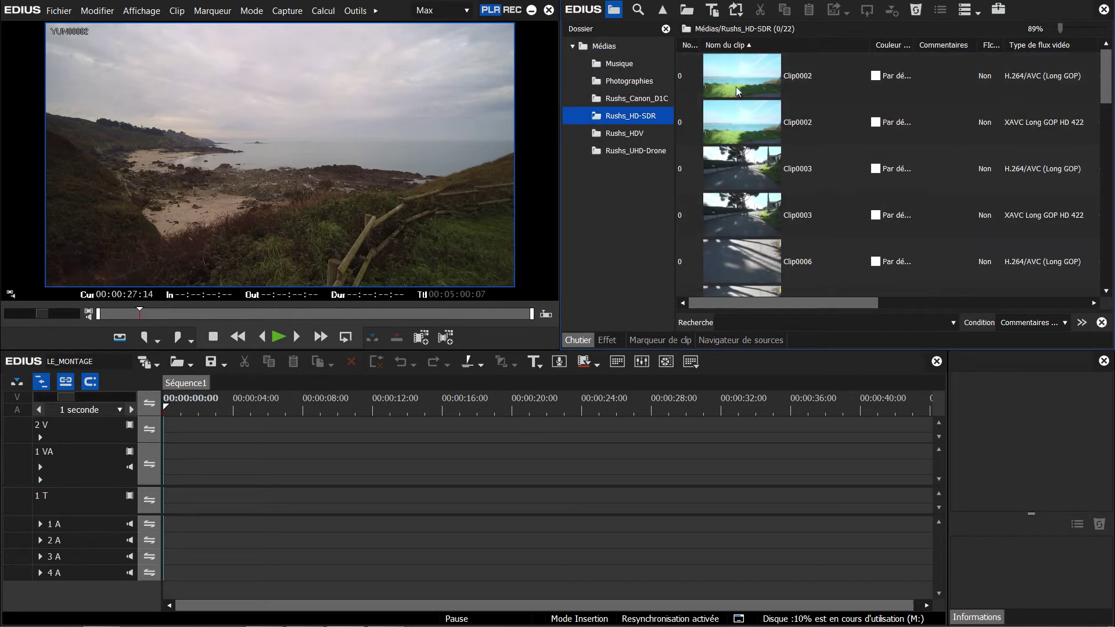
left_click(736, 85)
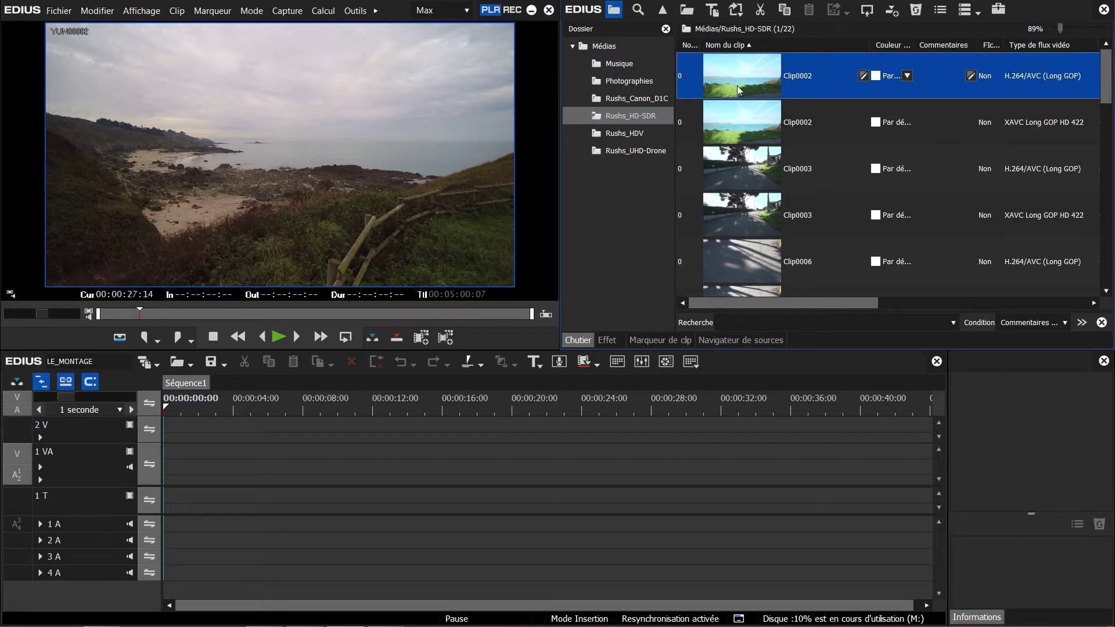
double_click(738, 82)
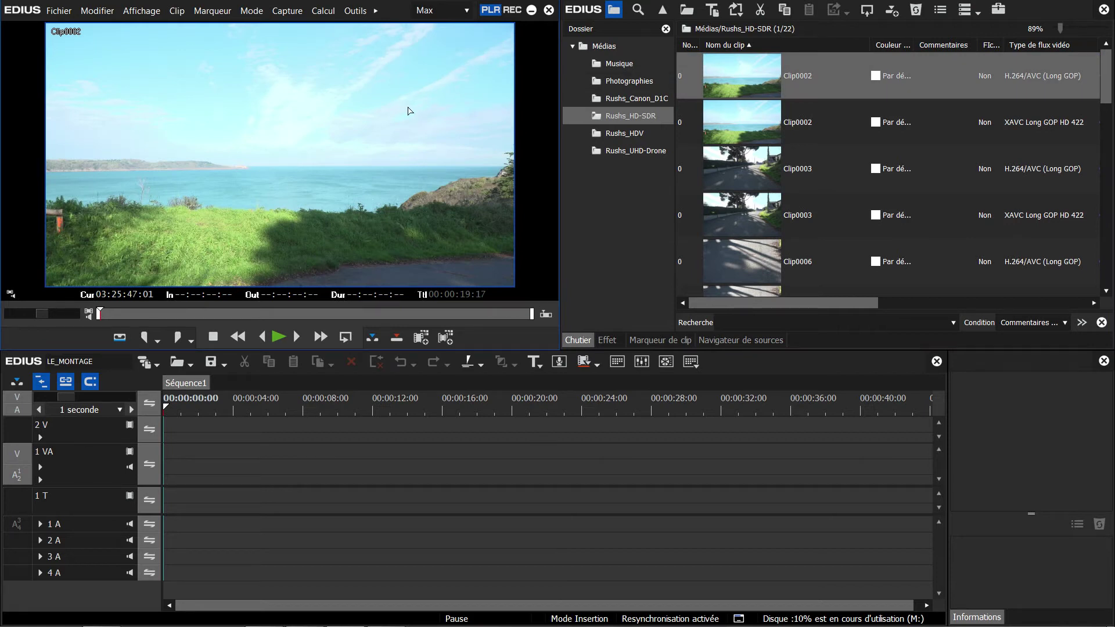
right_click(760, 89)
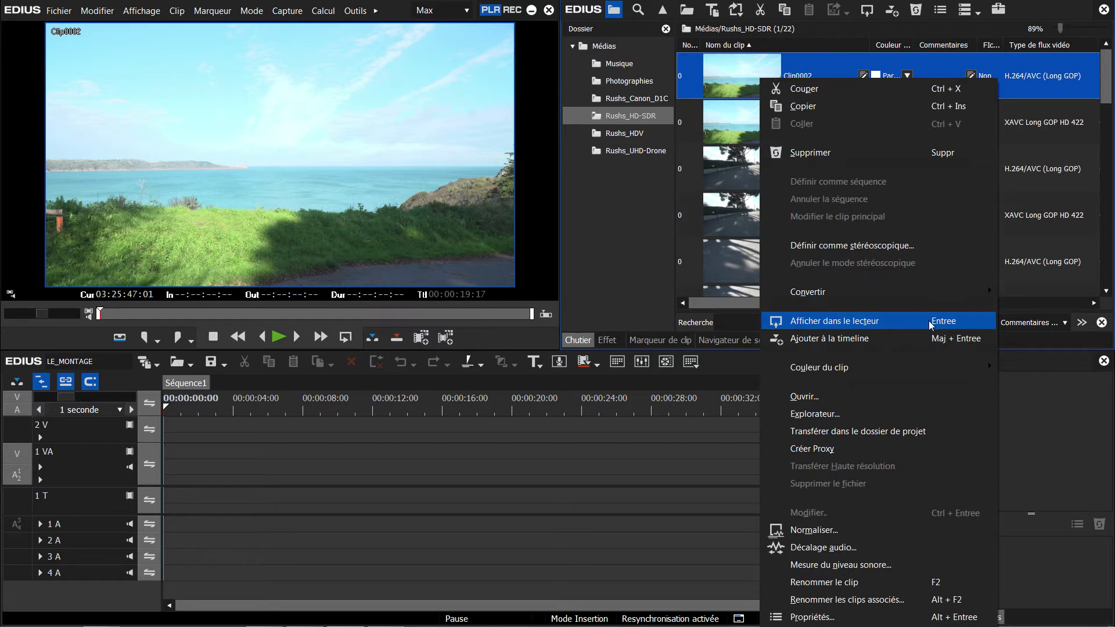
left_click(830, 52)
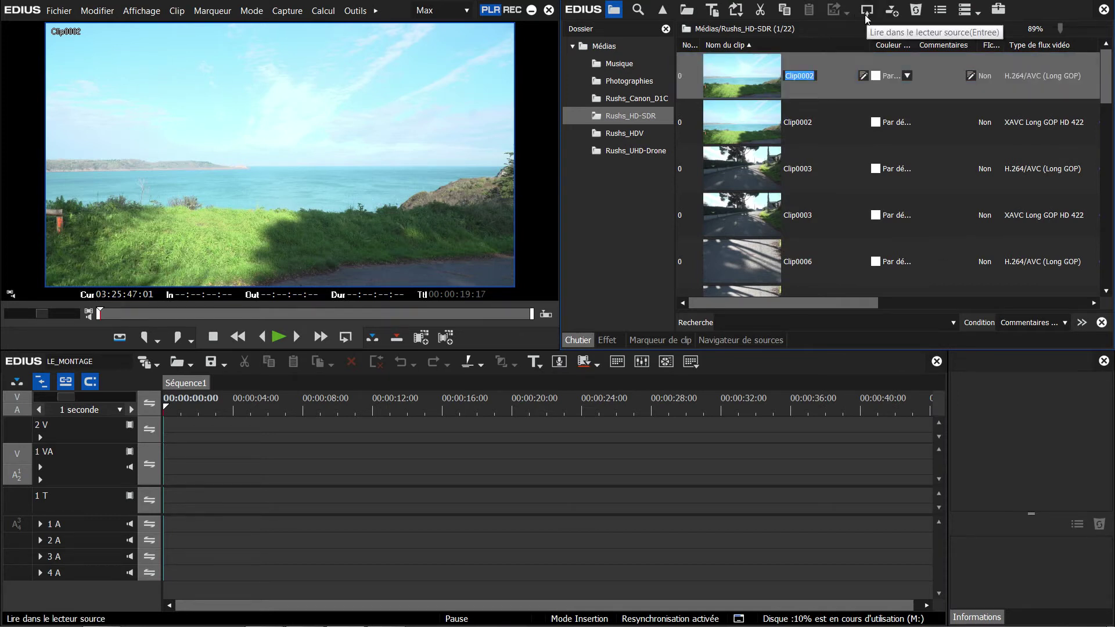
left_click(742, 77)
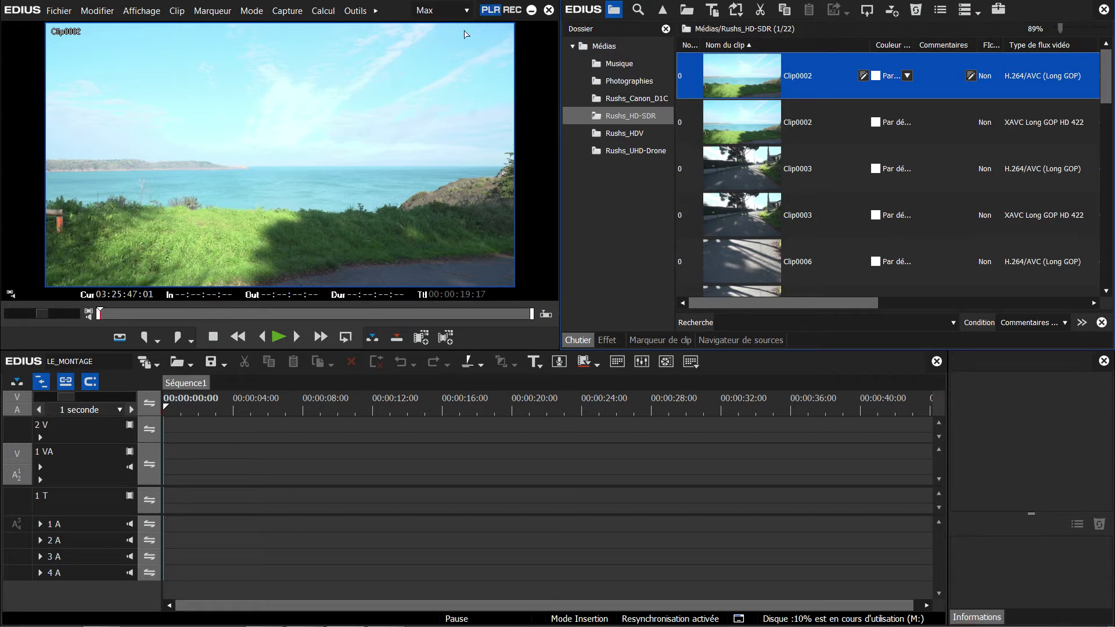
Play Clip0002 and mark its In point at 03:25:50:12 and its Out point at 03:25:58:09.
left_click(278, 341)
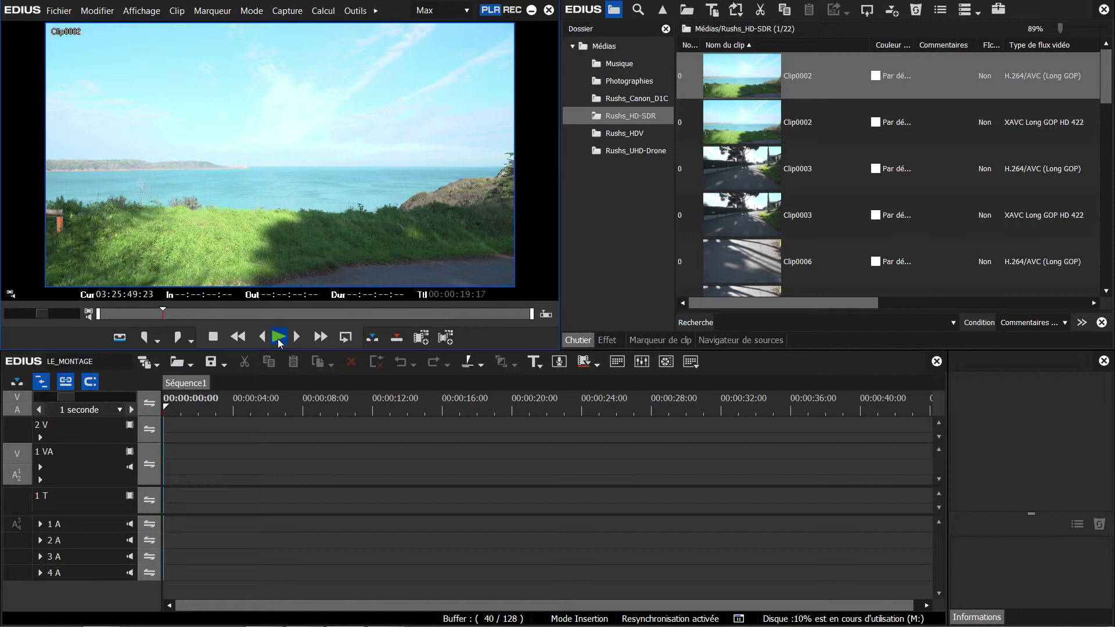
key("space")
left_click(149, 336)
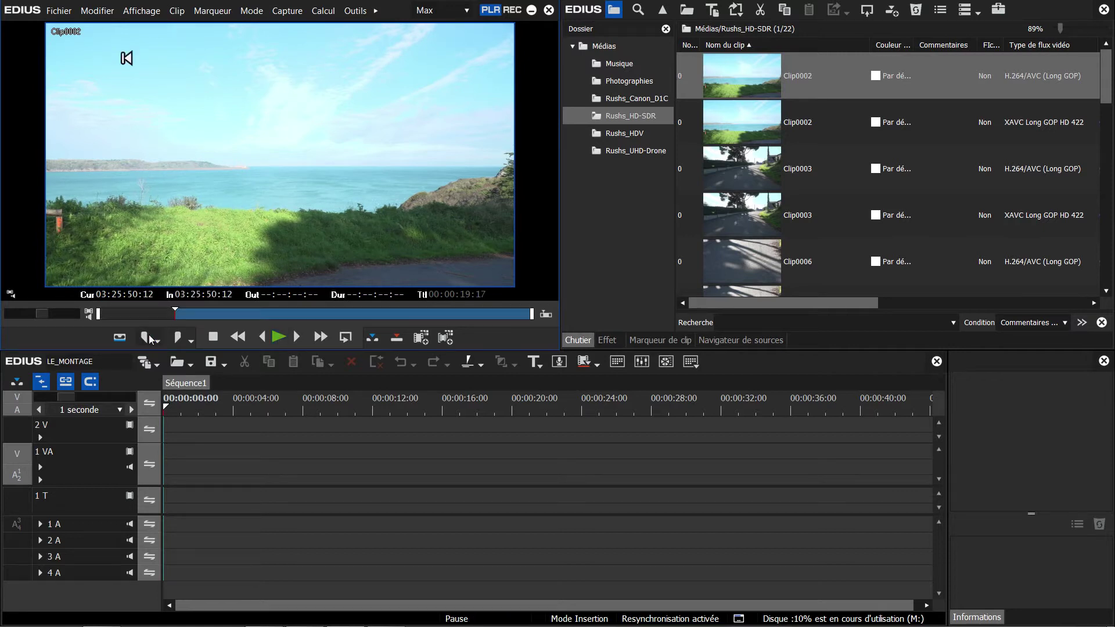
left_click(346, 313)
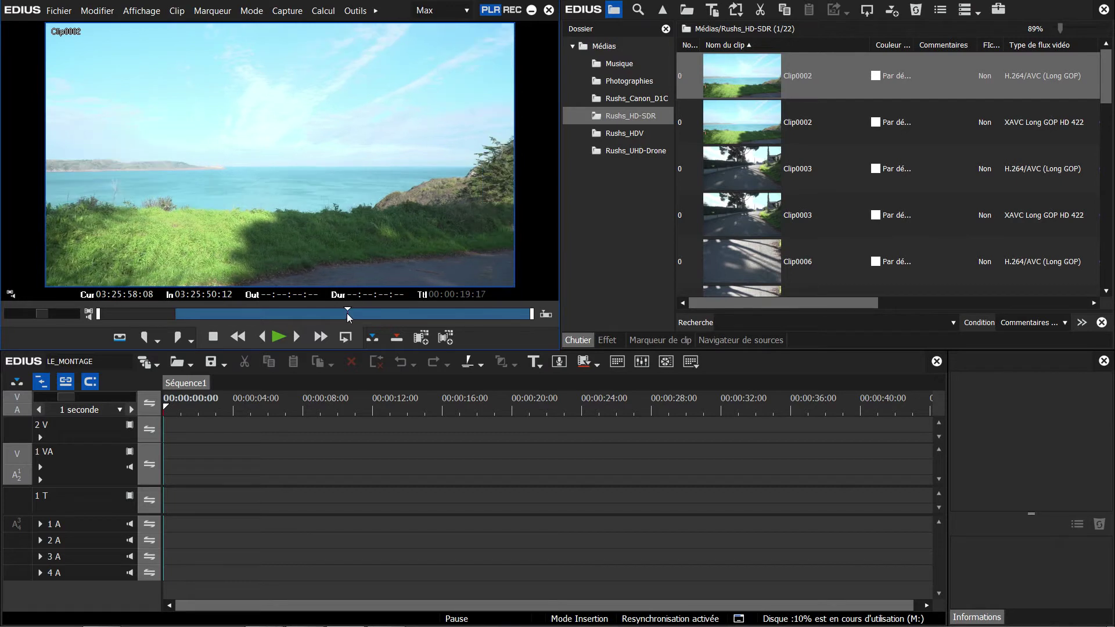
left_click(180, 335)
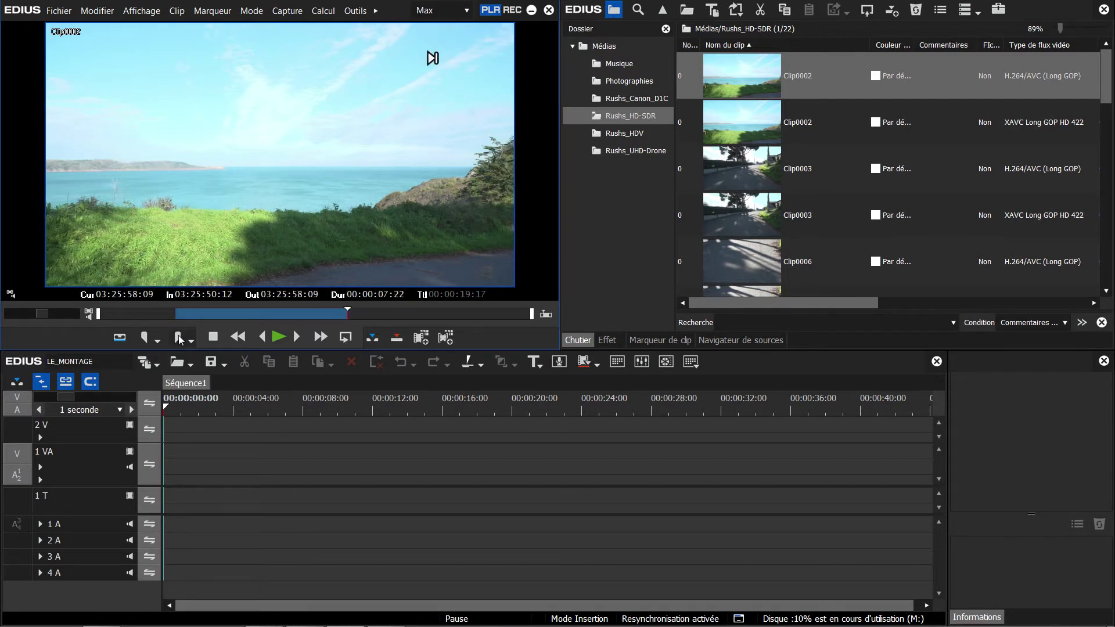
View the XAVC version of Clip0002 in the player and return to the H.264/AVC version to check its marks.
double_click(751, 129)
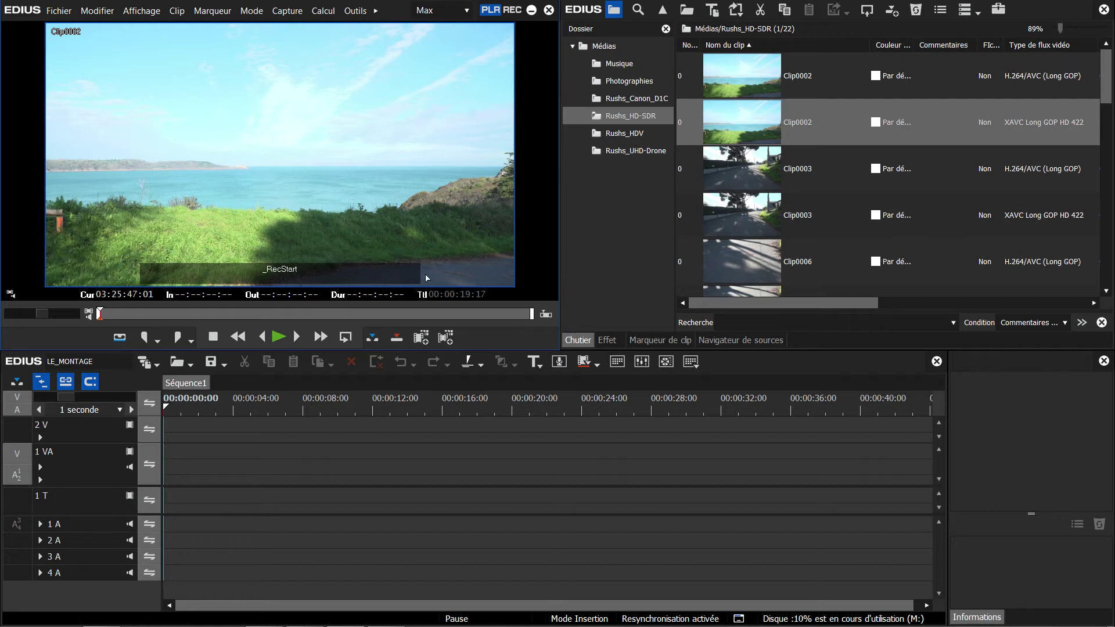
double_click(734, 76)
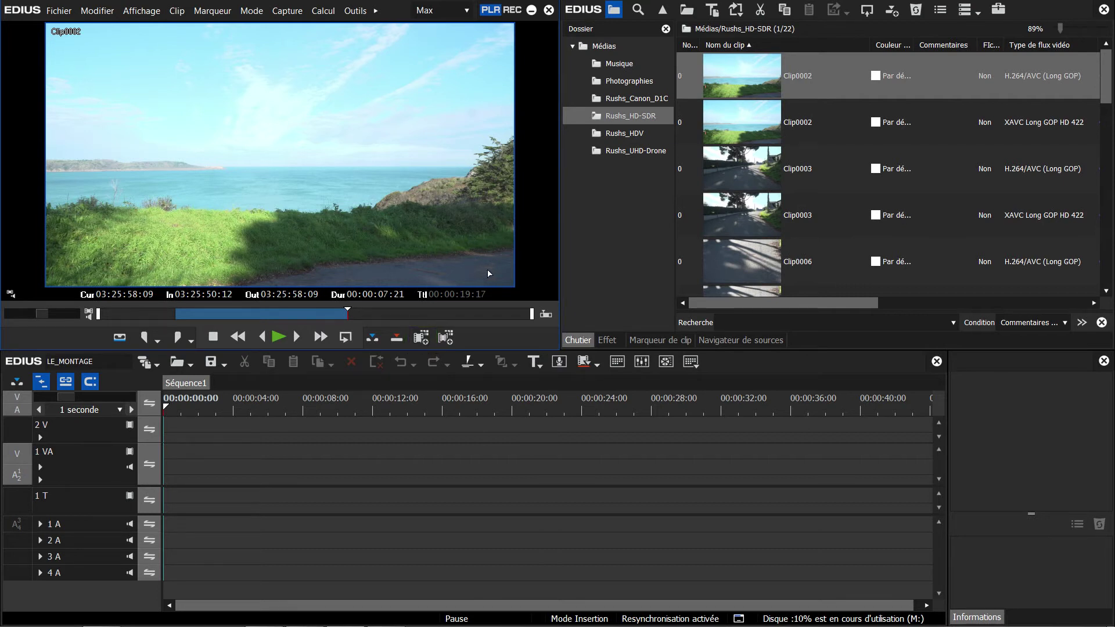
Load YUN00002 from the Rushs_UHD-Drone folder in the player and mark its In point at 00:00:28:10.
left_click(614, 158)
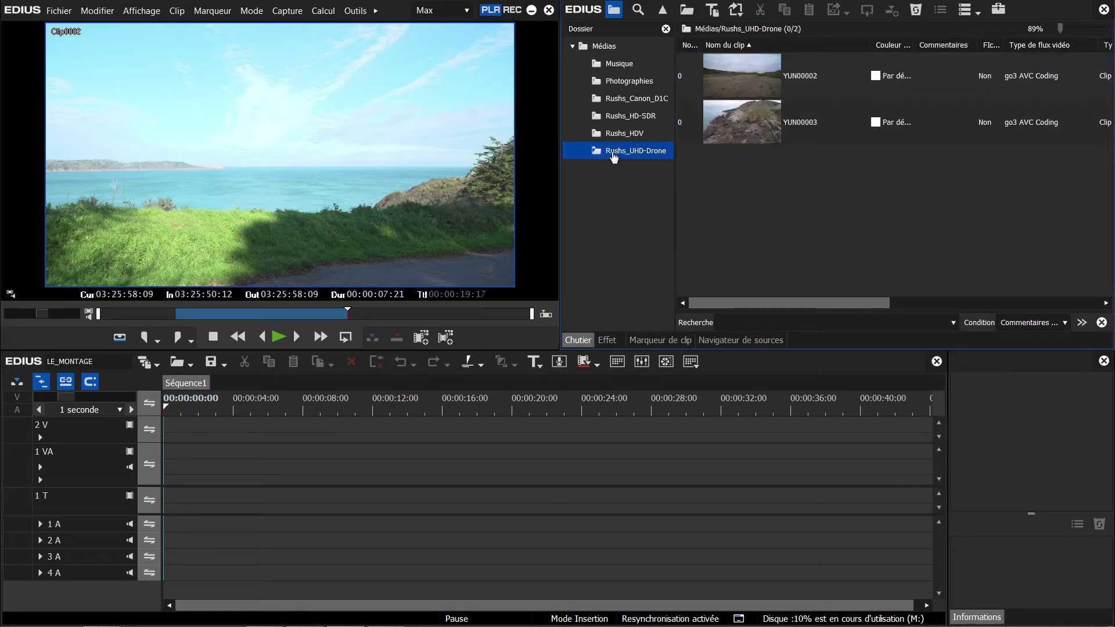
left_click(715, 89)
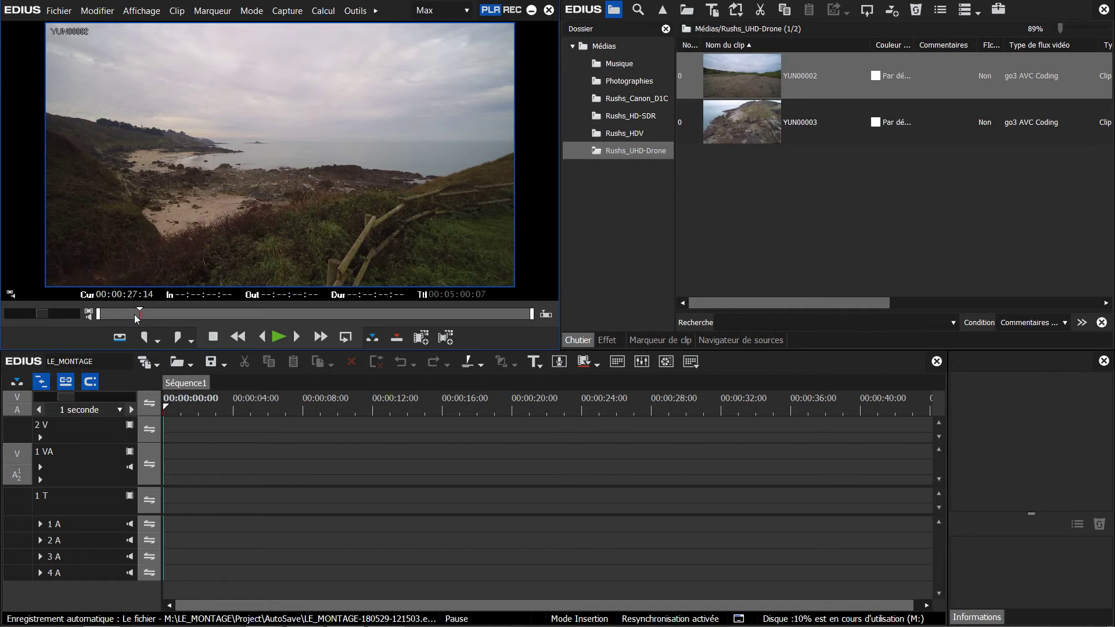
left_click_drag(139, 313, 131, 312)
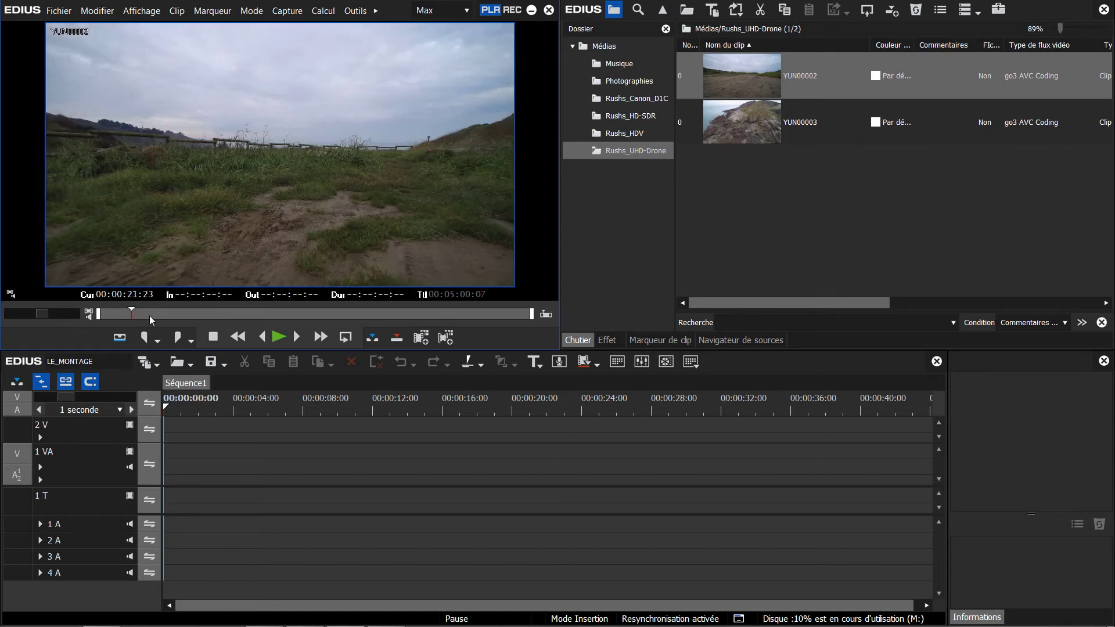
left_click_drag(144, 316, 153, 316)
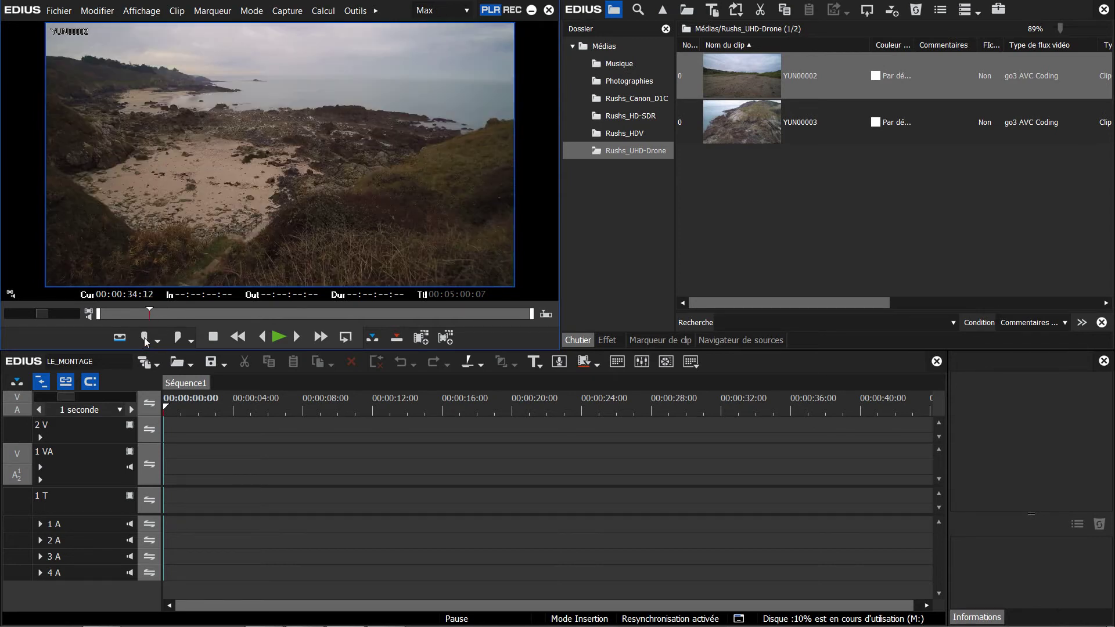
left_click_drag(145, 311, 141, 311)
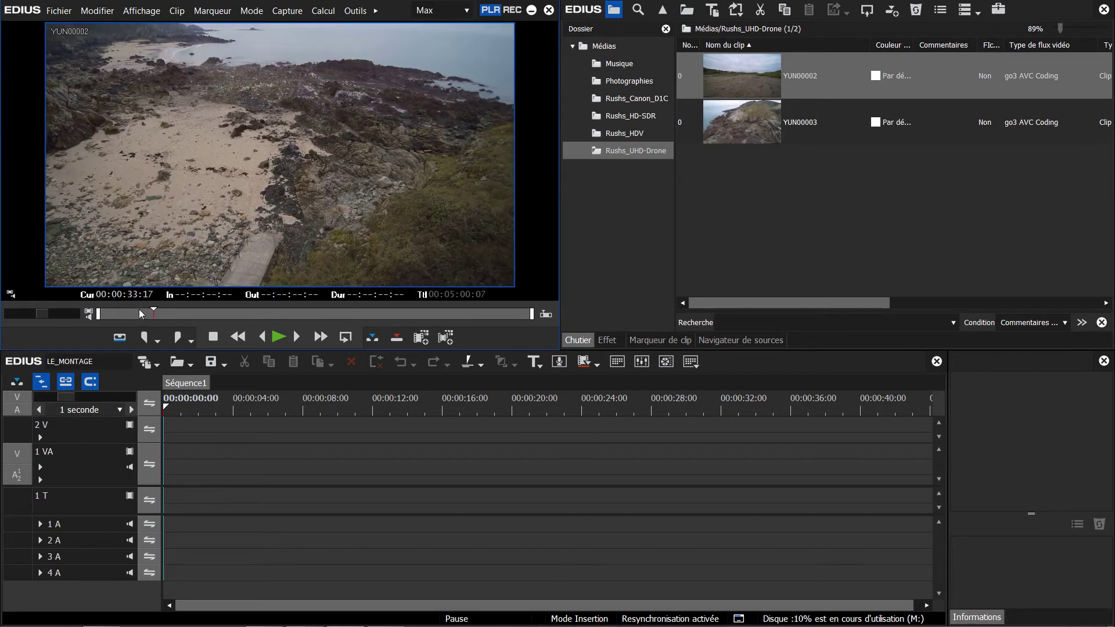
left_click(139, 315)
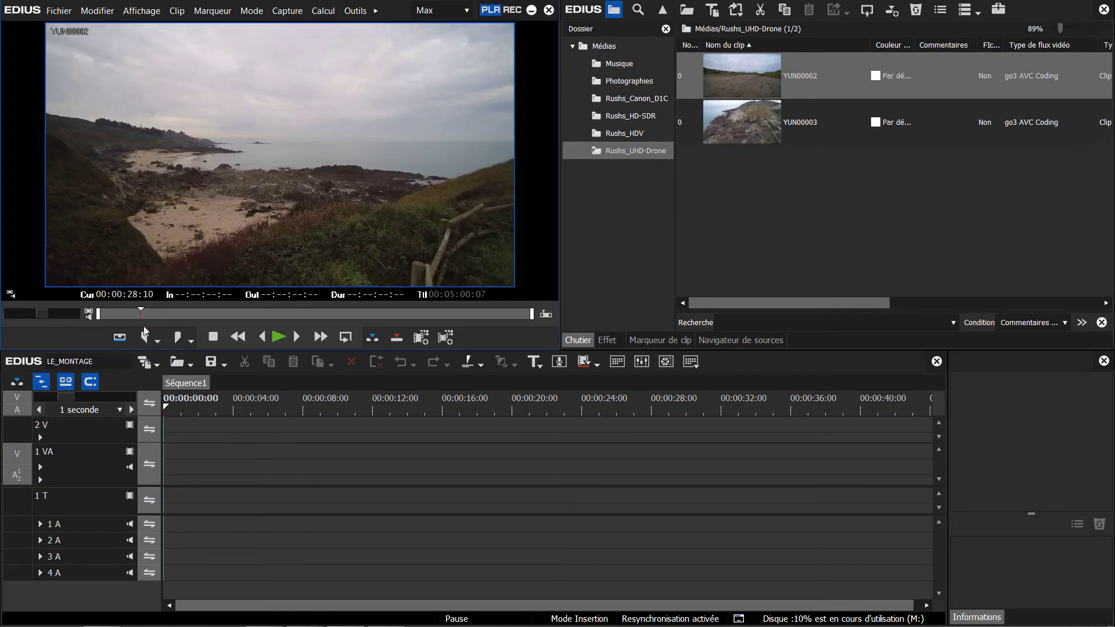
left_click(146, 338)
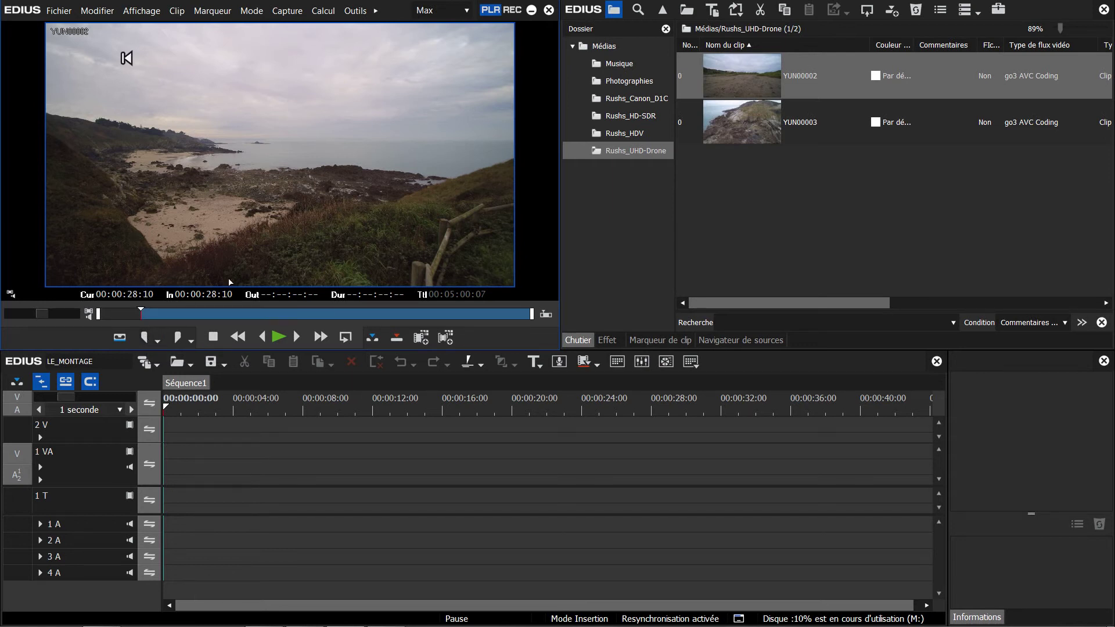
Mark the Out point of YUN00002 at 00:00:38:24.
left_click(447, 10)
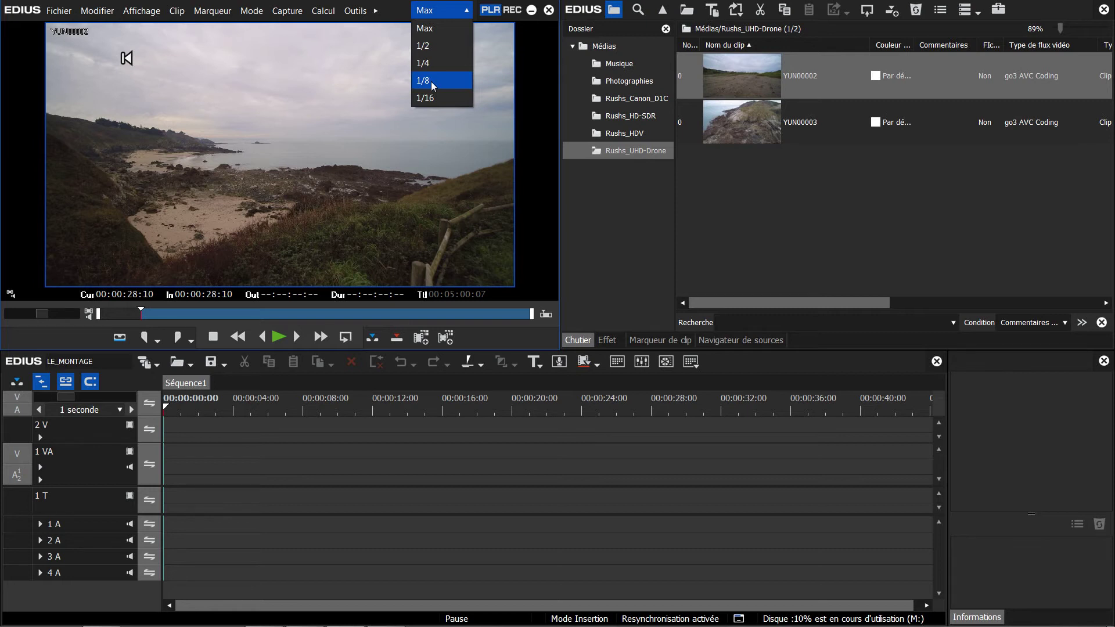
left_click(179, 315)
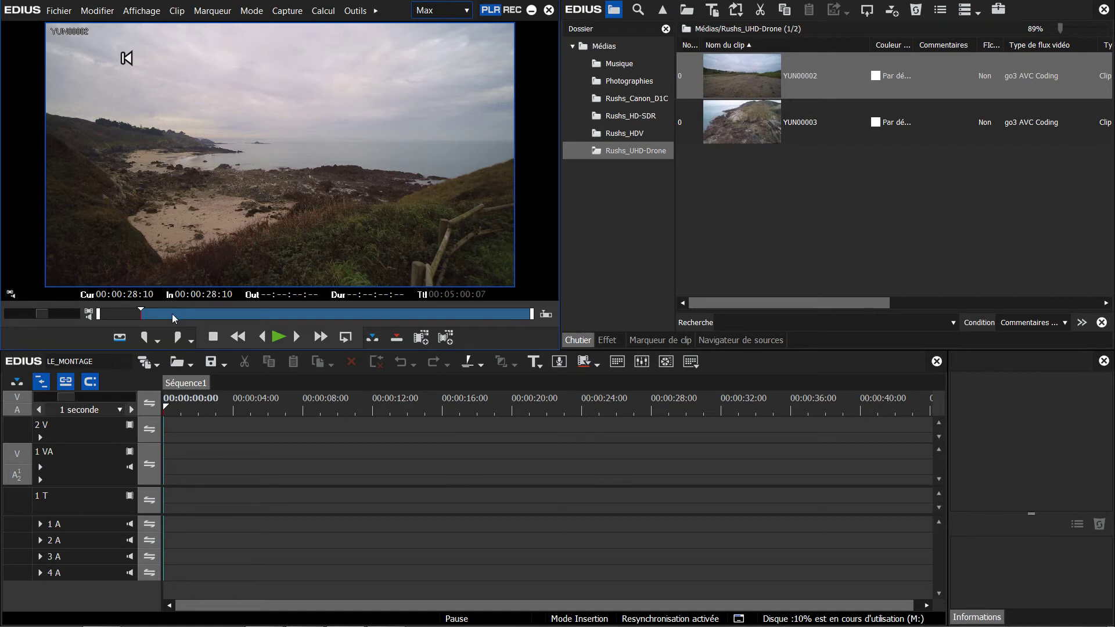
left_click(172, 313)
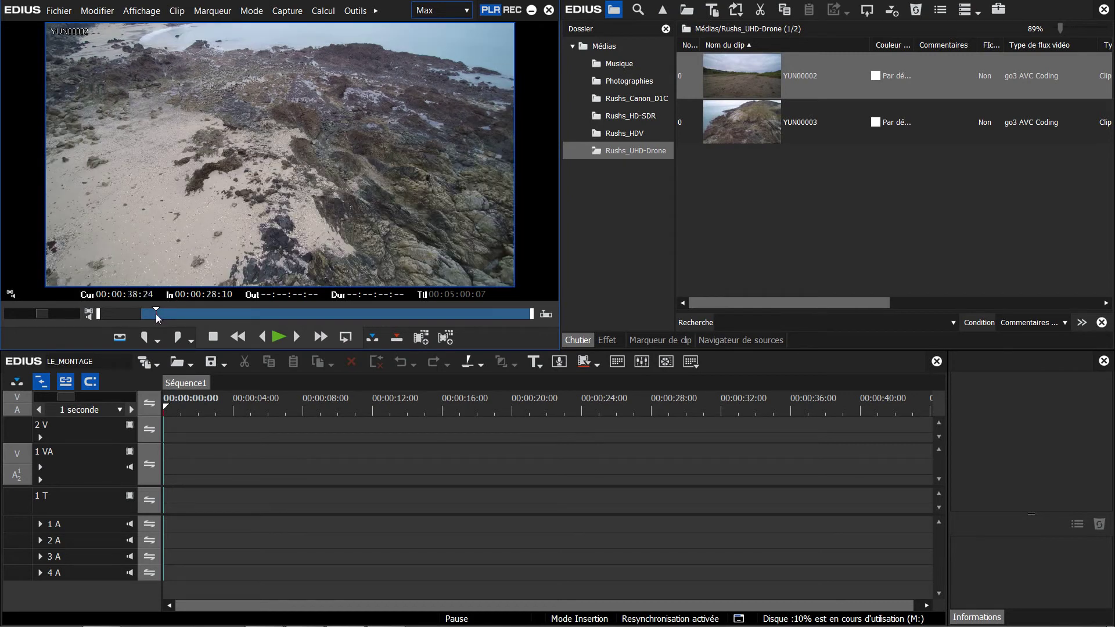
left_click(178, 339)
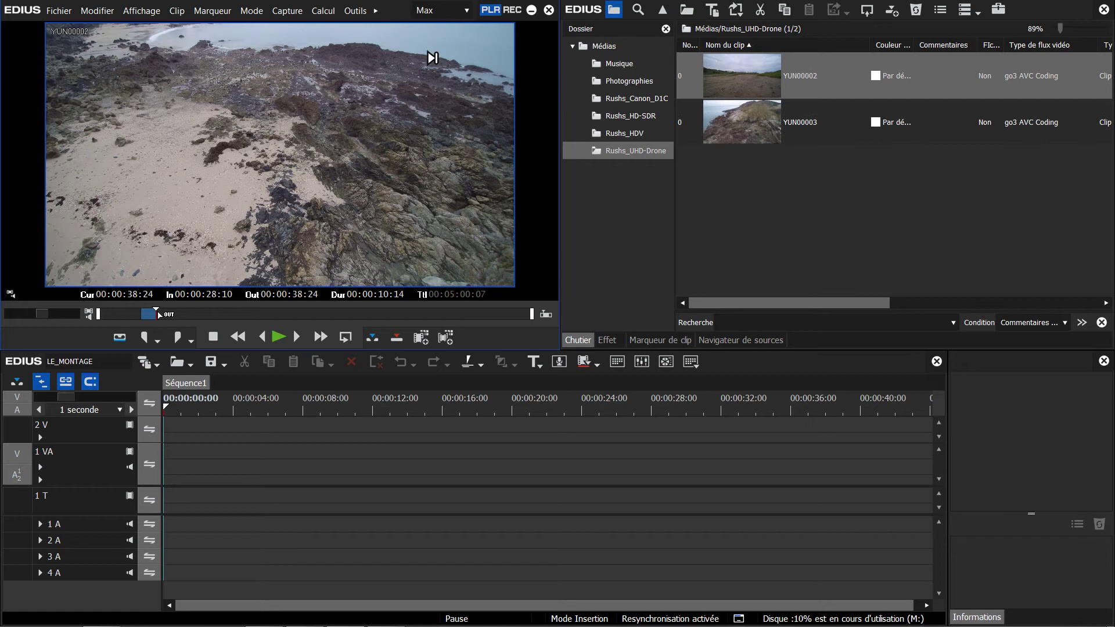
View YUN00003 in the player and return to YUN00002 to check its In and Out points.
left_click(723, 128)
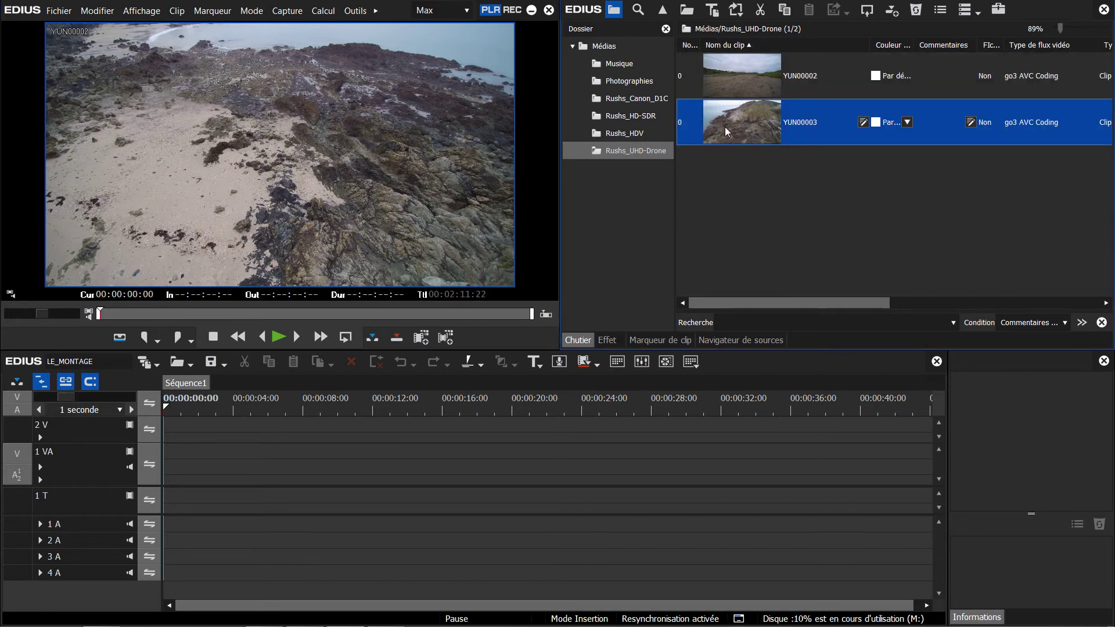
double_click(725, 127)
left_click(734, 81)
double_click(734, 81)
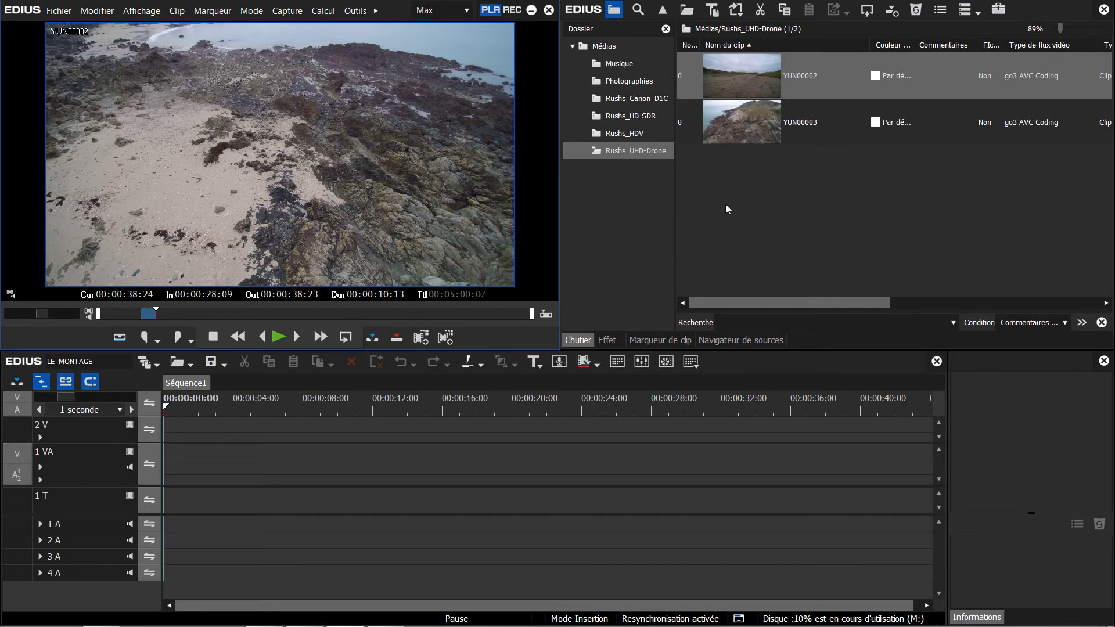
Add the marked section of YUN00002 to the Rushs_UHD-Drone folder as a subclip.
left_click_drag(727, 204, 283, 140)
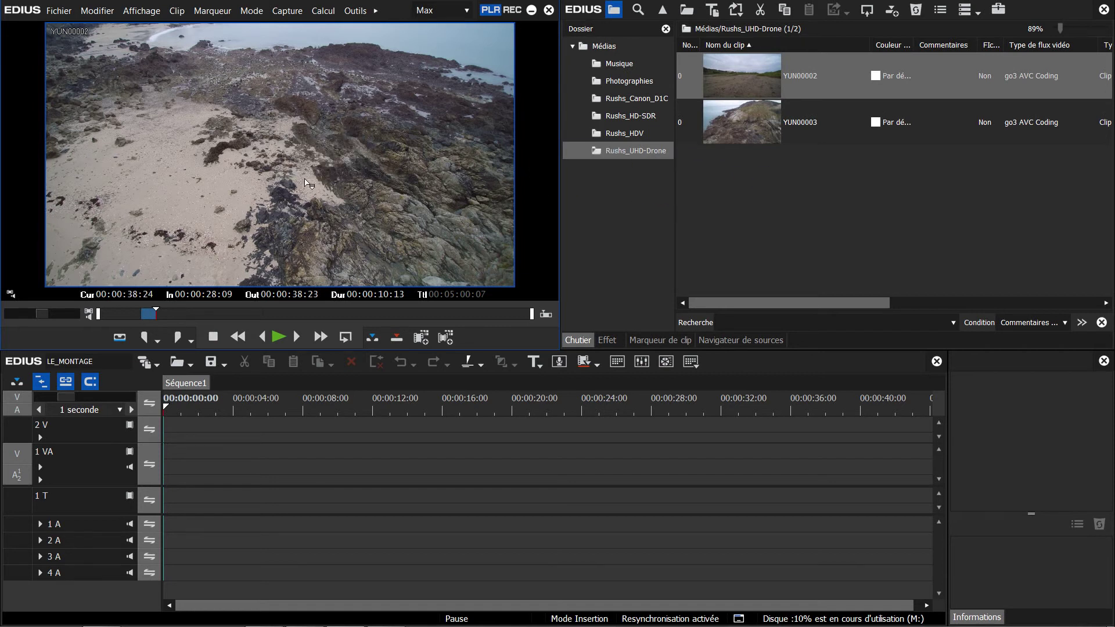
left_click(418, 336)
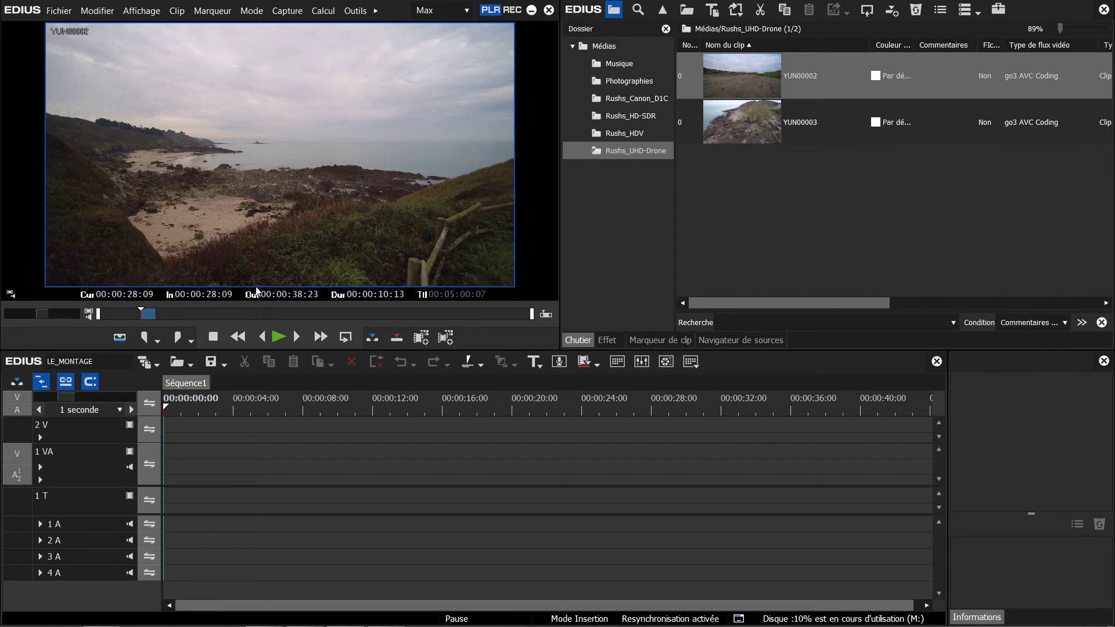
left_click(420, 338)
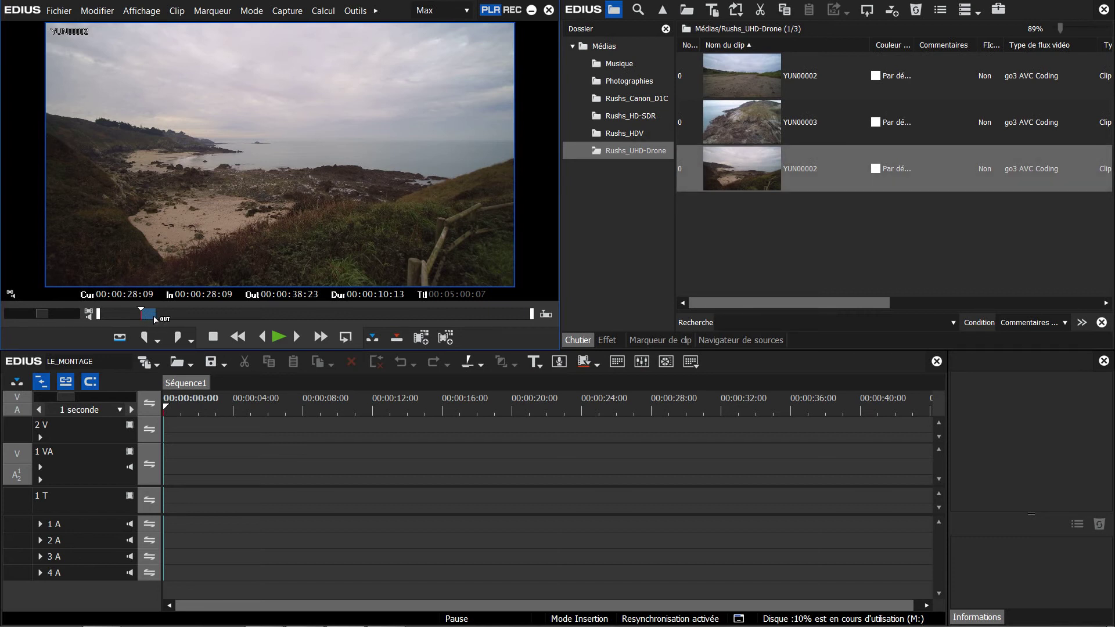
Mark YUN00002 from In 00:01:00:22 to Out 00:01:14:06 and add the marked section to the Rushs_UHD-Drone folder as a full clip.
left_click(187, 313)
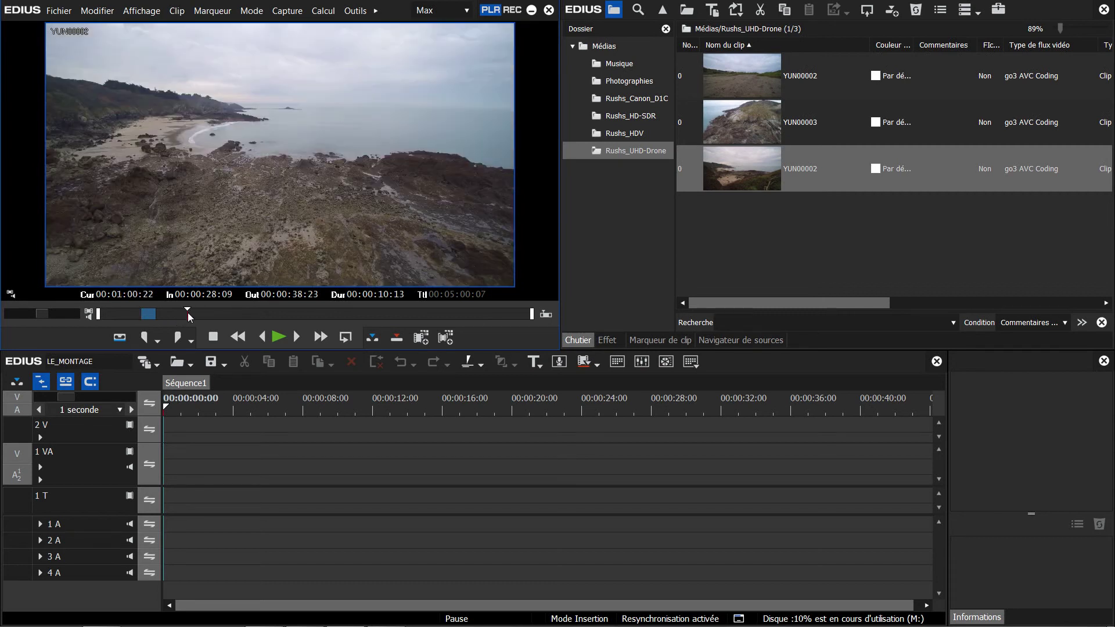
left_click(144, 337)
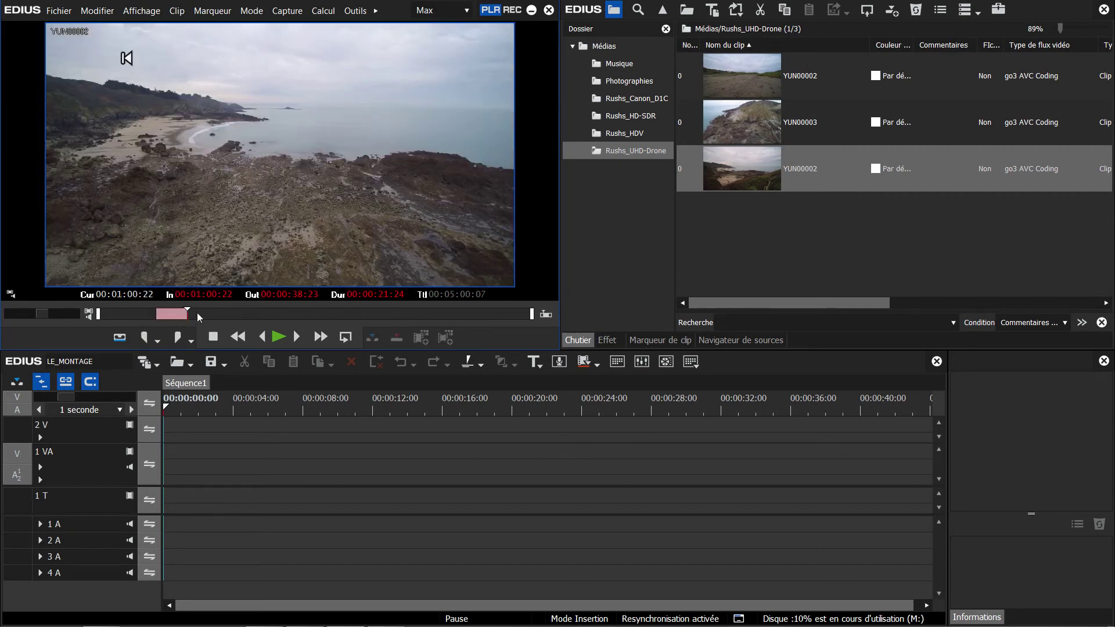
left_click(194, 313)
left_click(201, 315)
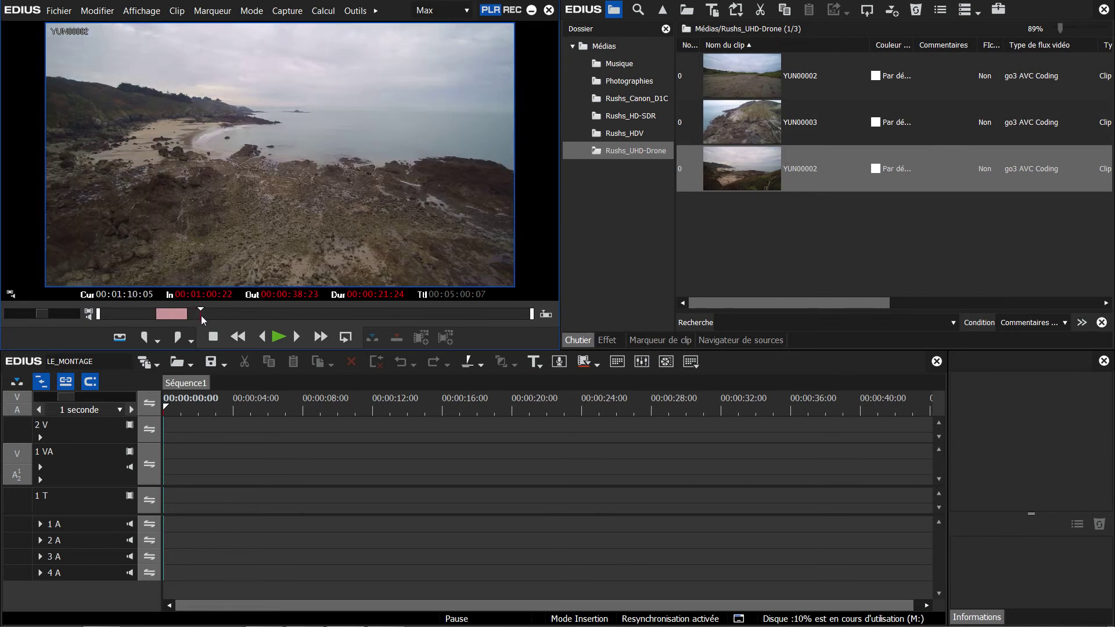
left_click(206, 316)
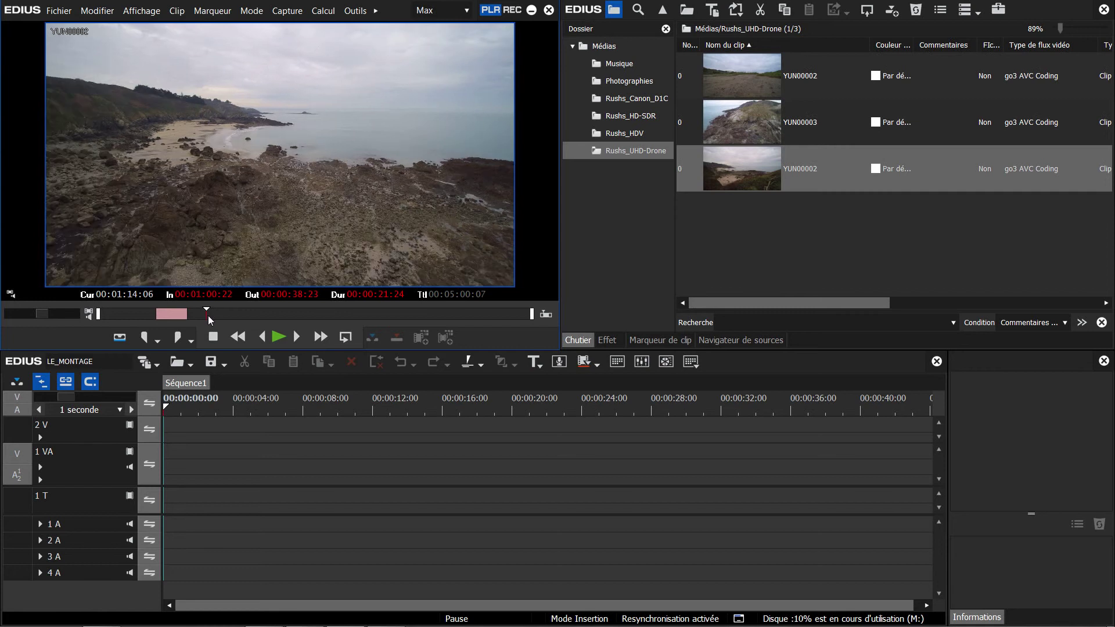
left_click(180, 337)
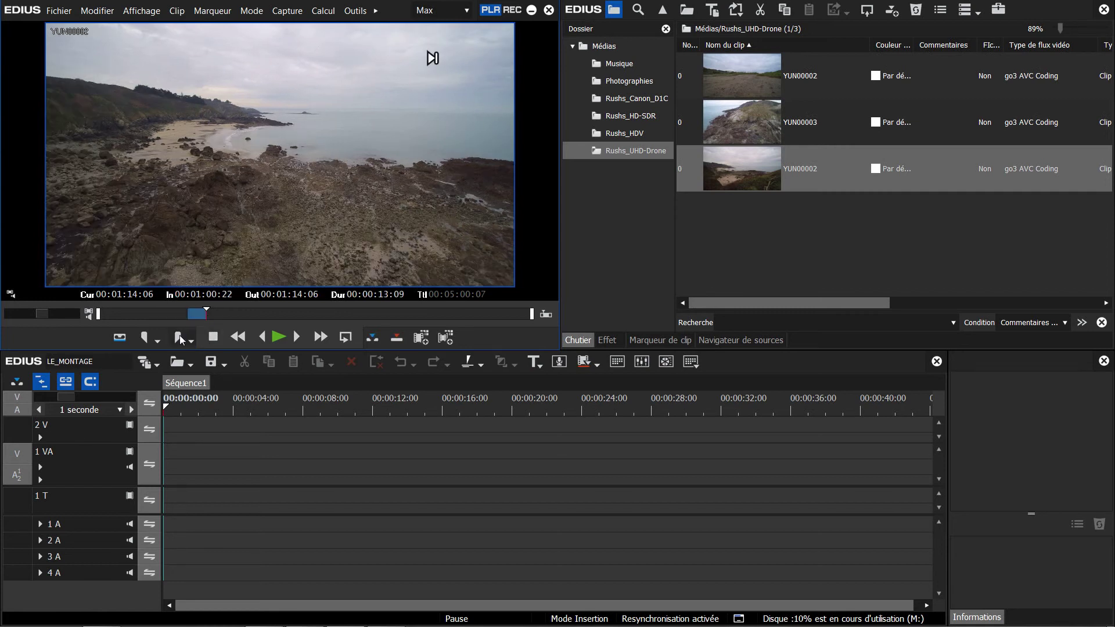
left_click(421, 339)
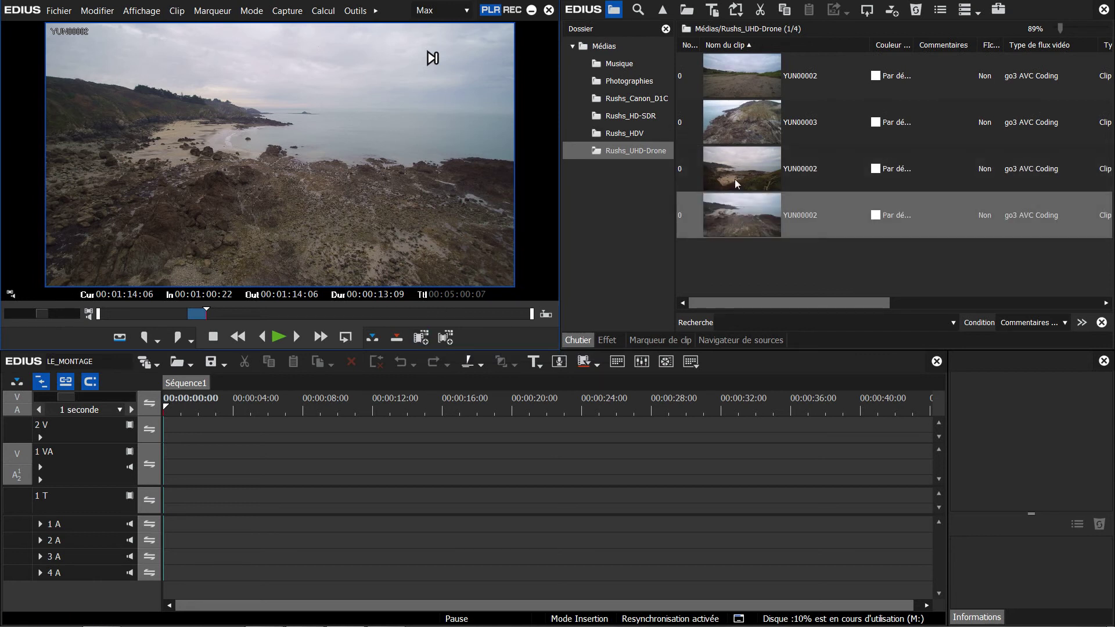
Load the two added YUN00002 clips in the player one after the other to check their In and Out points.
left_click(752, 157)
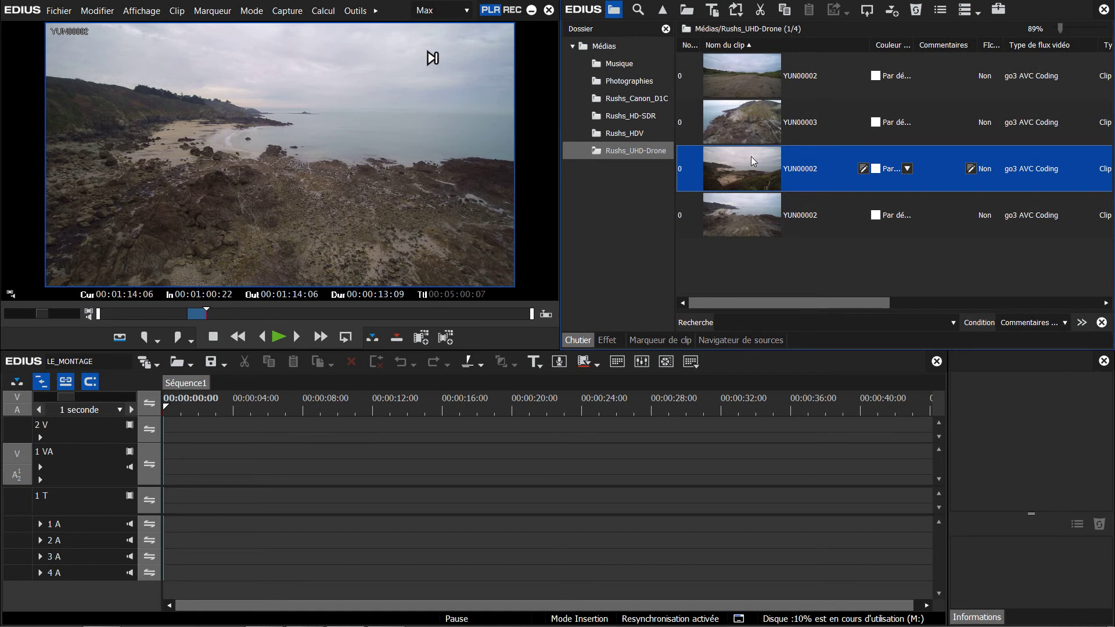
double_click(751, 157)
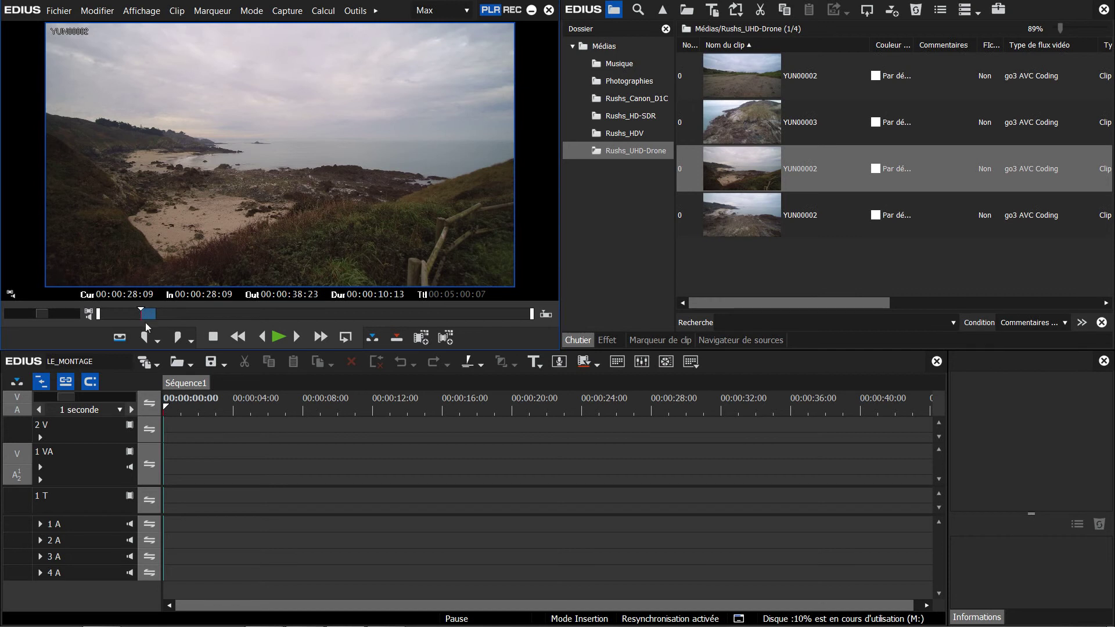
left_click(732, 215)
double_click(741, 212)
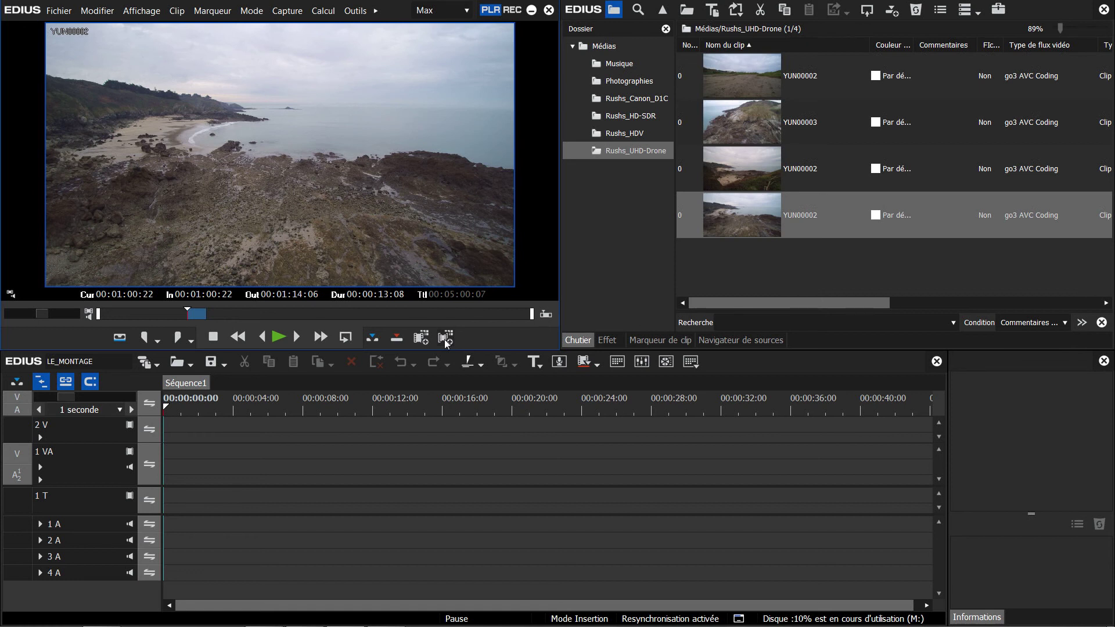
Mark YUN00002 from In 00:01:41:11 to Out 00:01:52:10 and add the section to the bin as a subclip.
left_click(222, 315)
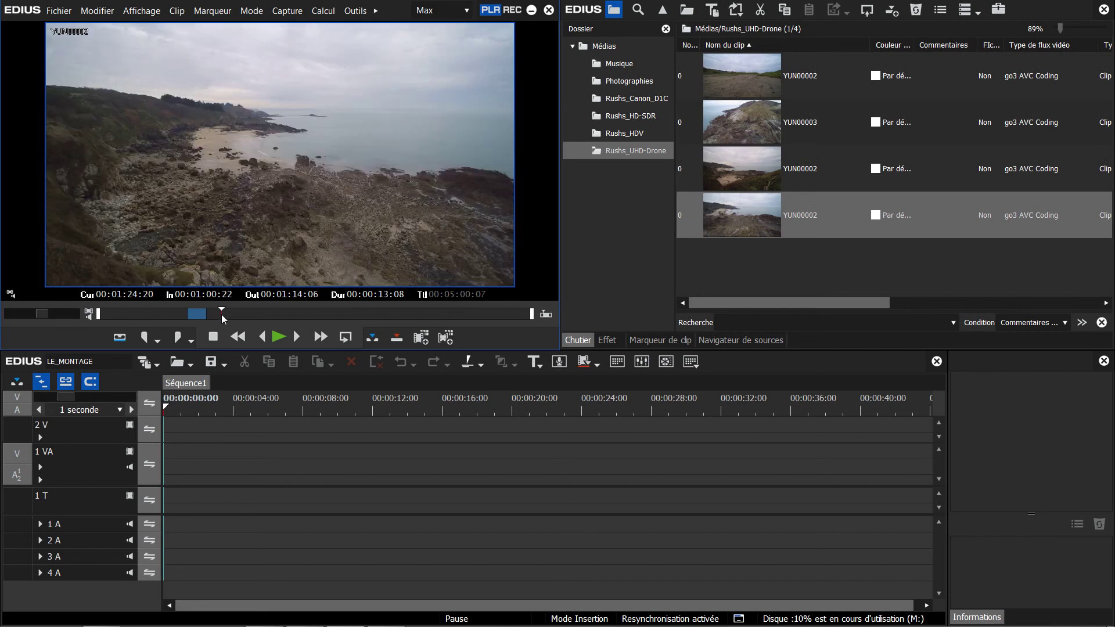
left_click(246, 314)
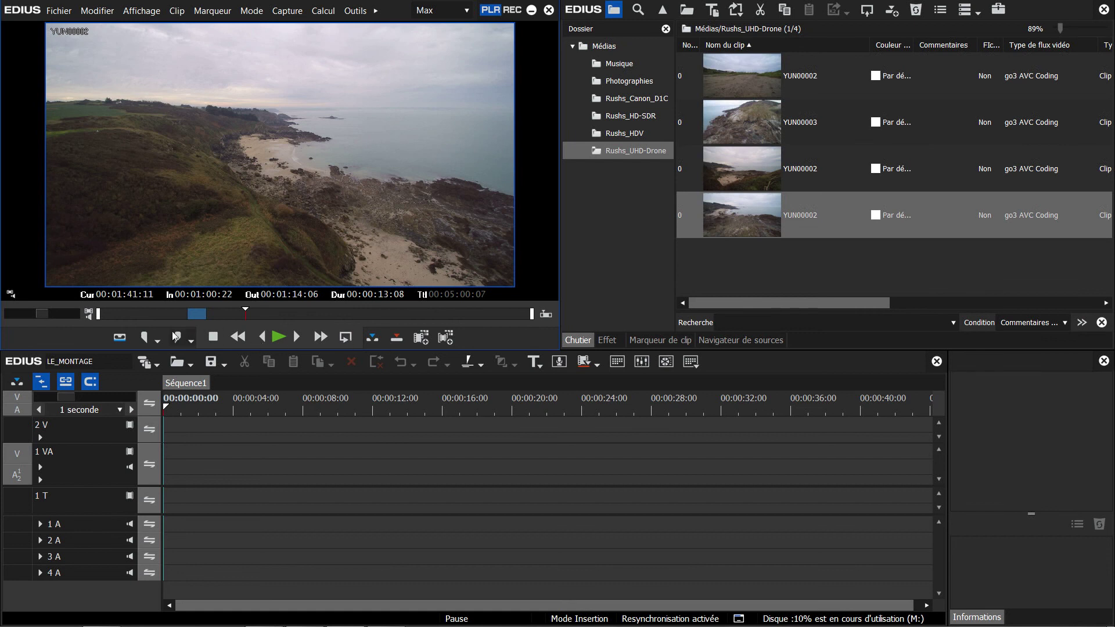
left_click(147, 336)
left_click(261, 314)
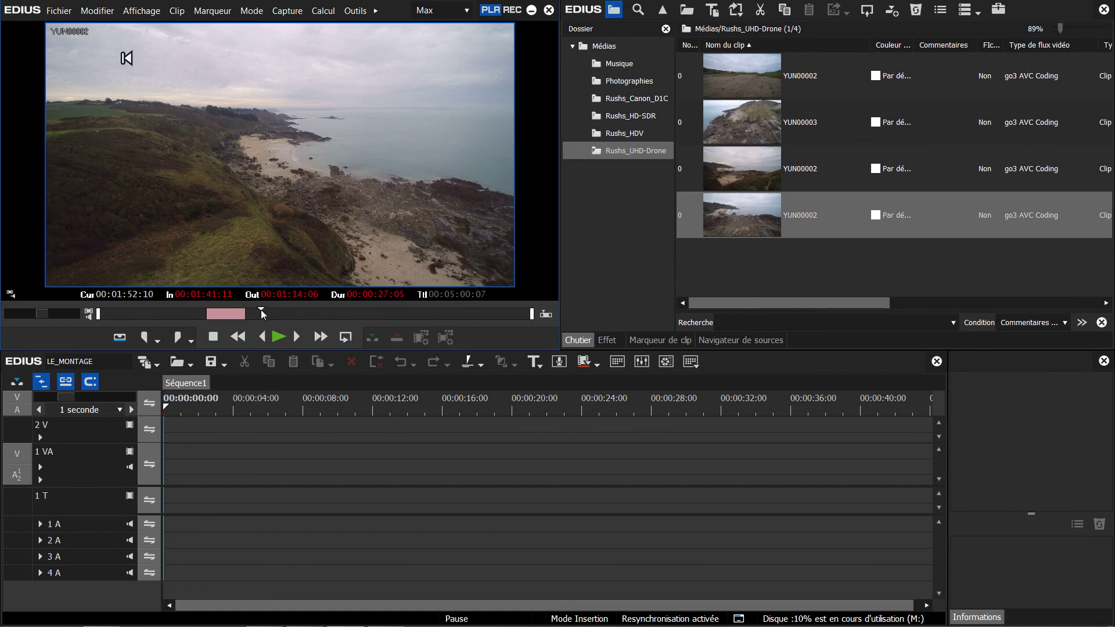
left_click(178, 339)
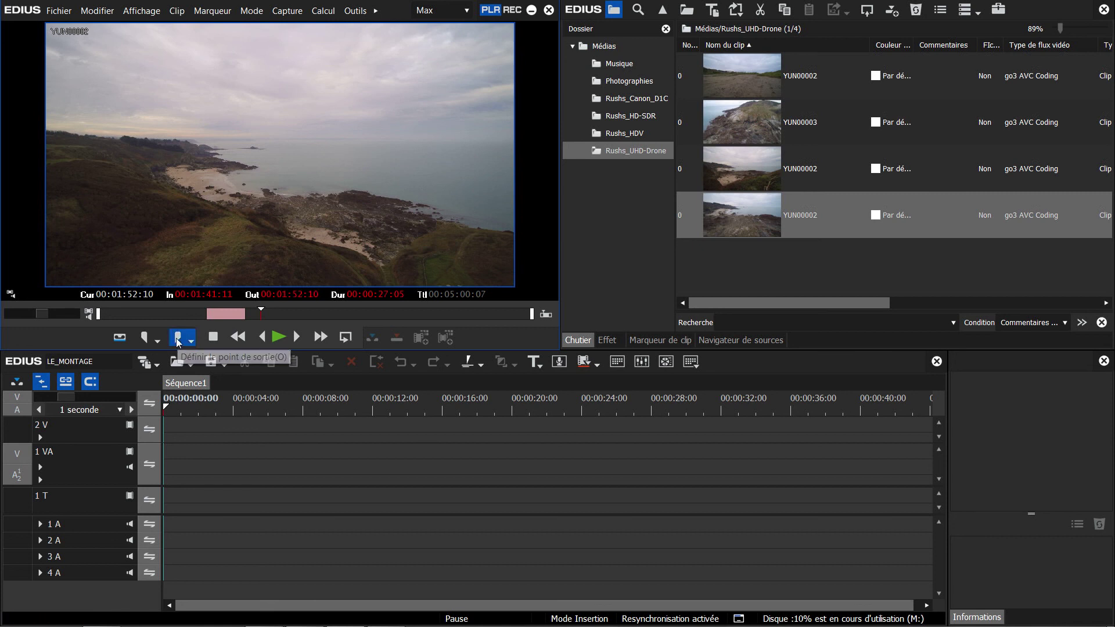
left_click(446, 338)
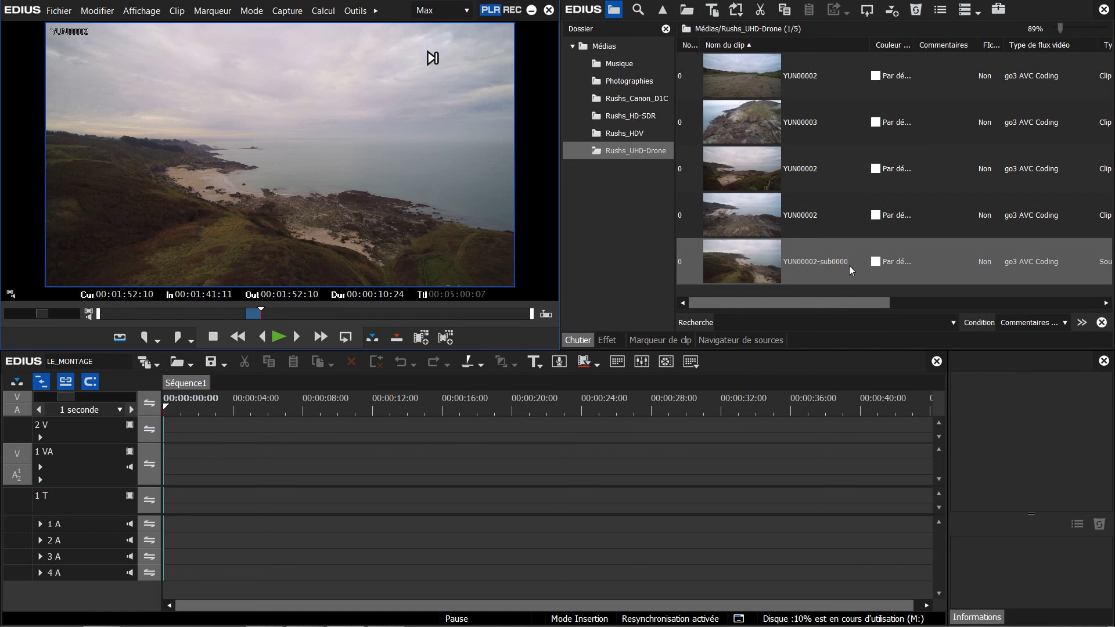
Mark YUN00002 from In 00:02:09:11 to Out 00:02:22:01 and add the section to the bin as a subclip.
left_click(285, 315)
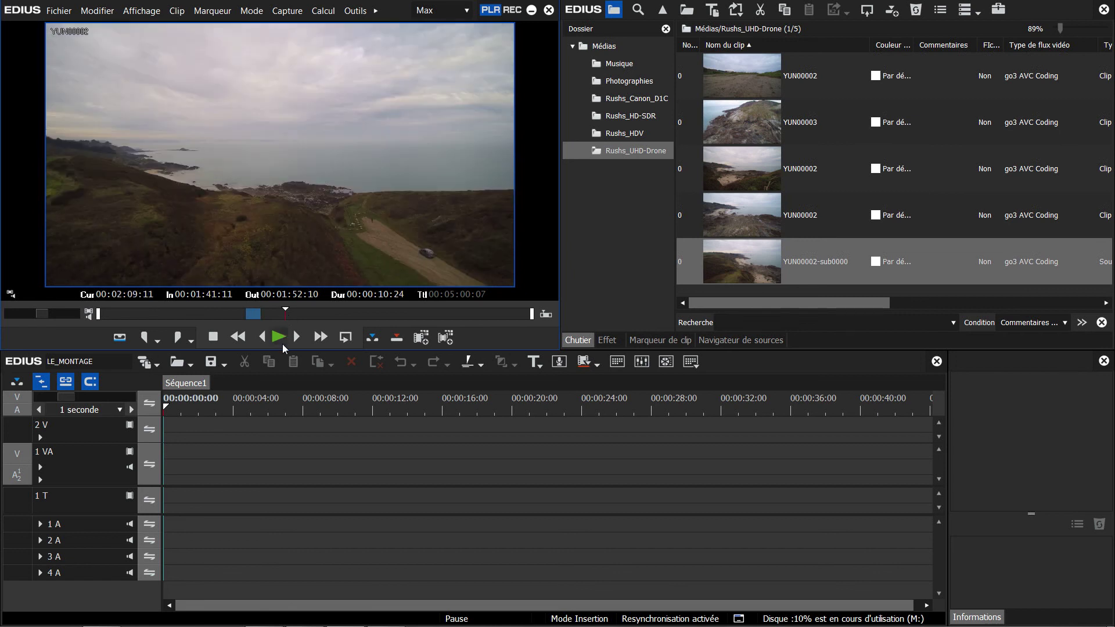
left_click(144, 336)
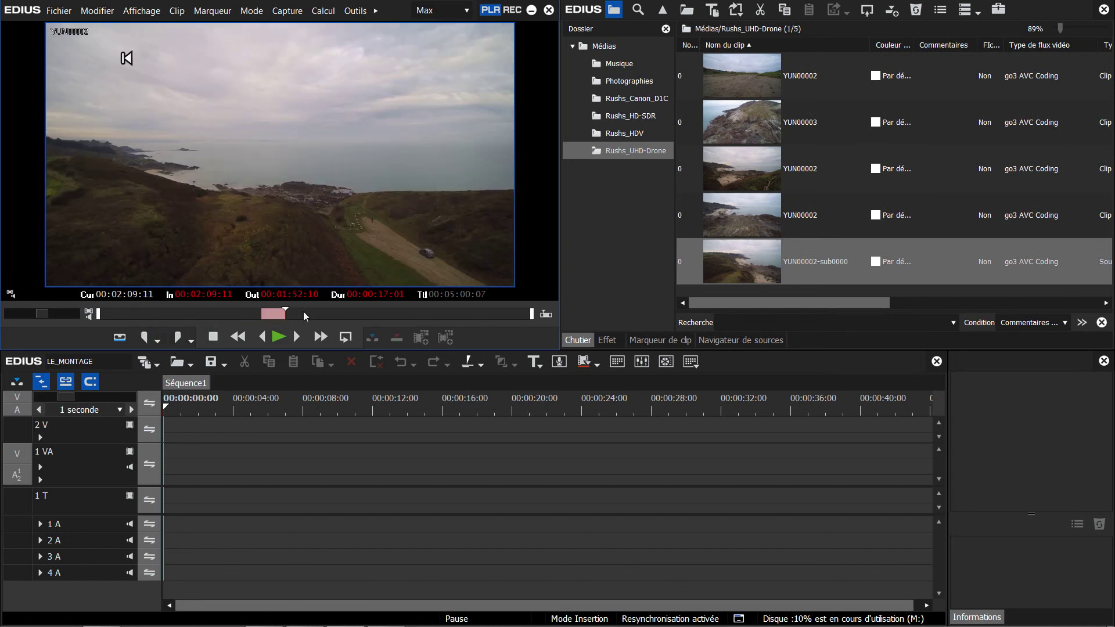
left_click(303, 313)
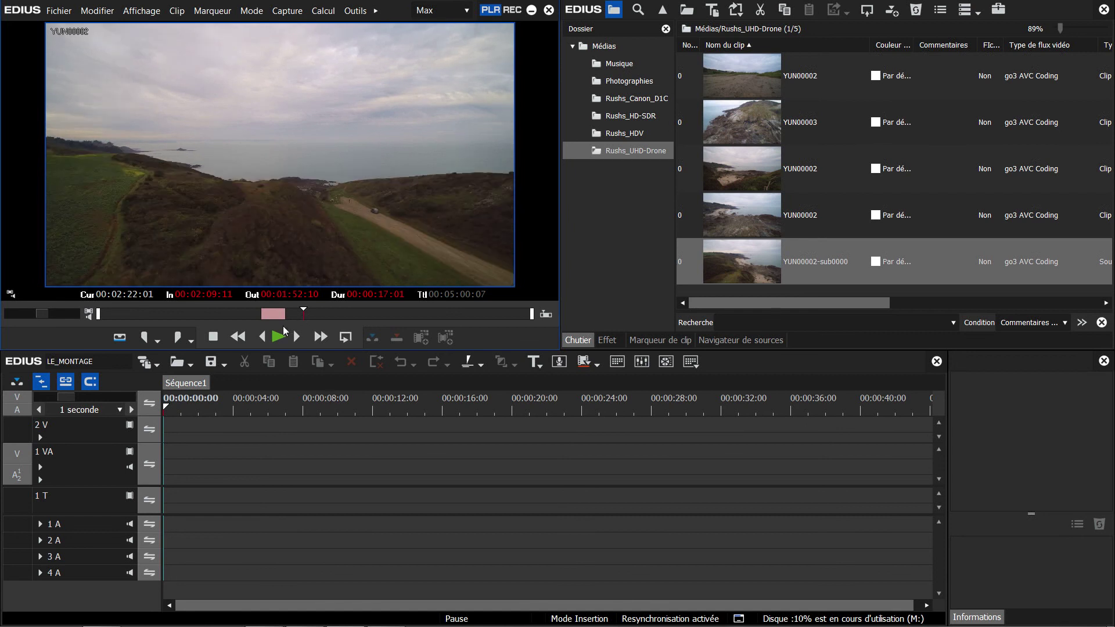
left_click(178, 337)
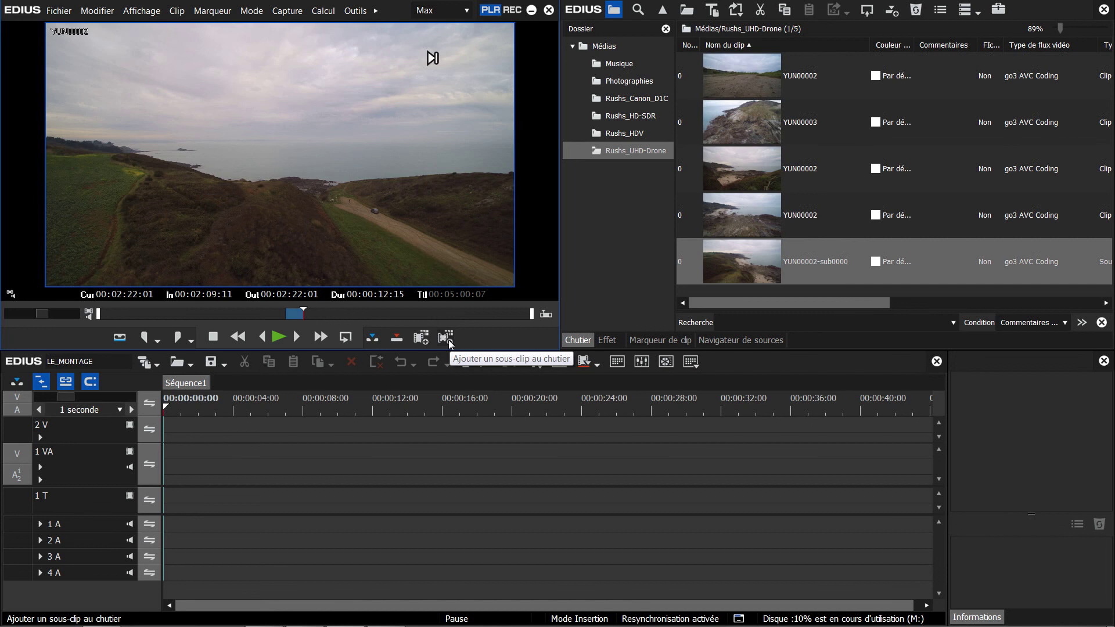
left_click(448, 342)
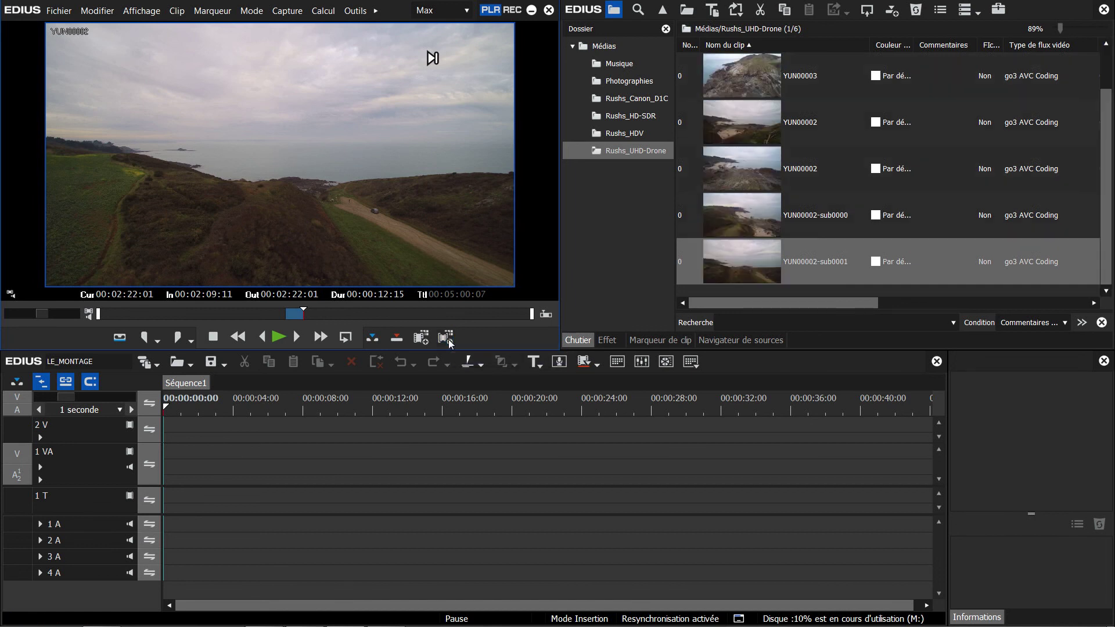
Mark YUN00002 from In 00:02:43:13 to Out 00:02:58:14 and add the section to the bin as a subclip.
left_click(334, 314)
left_click(144, 337)
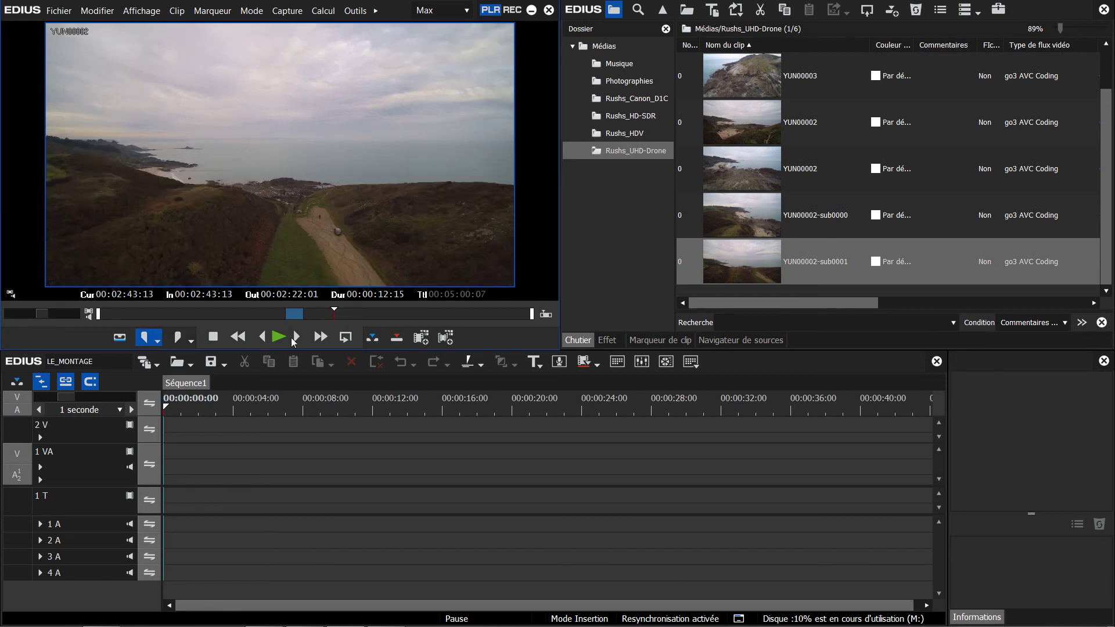
left_click(355, 313)
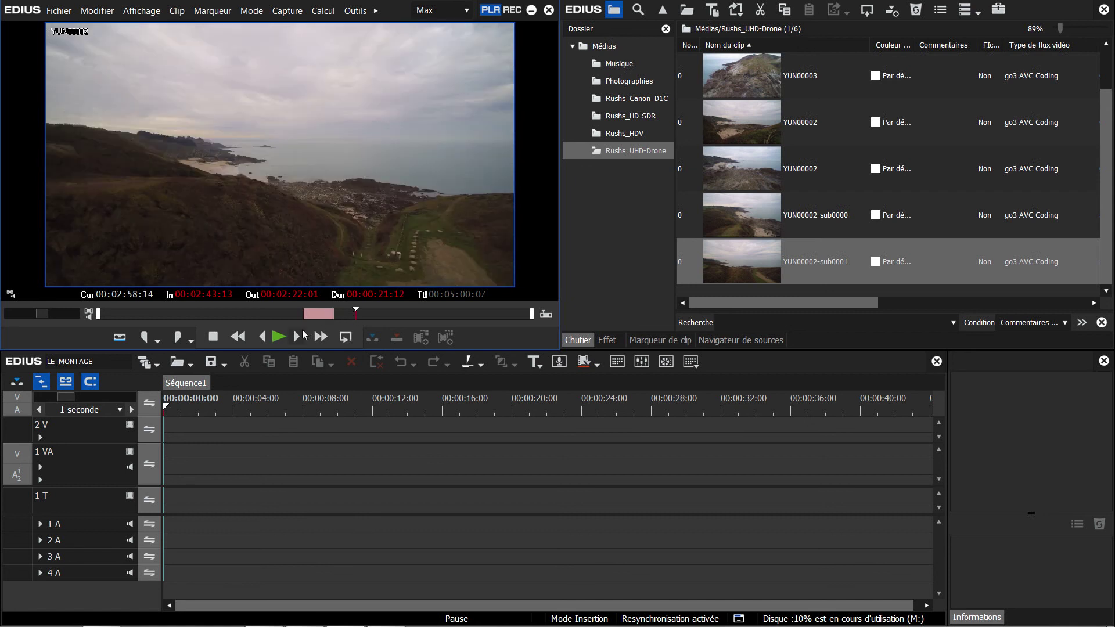
left_click(177, 337)
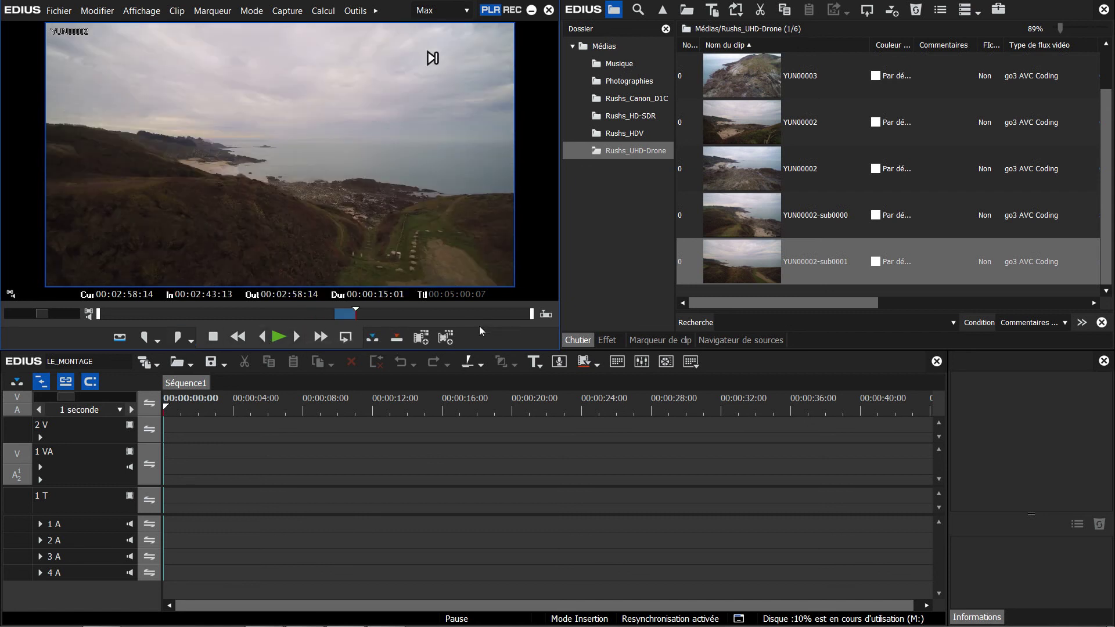
left_click(446, 338)
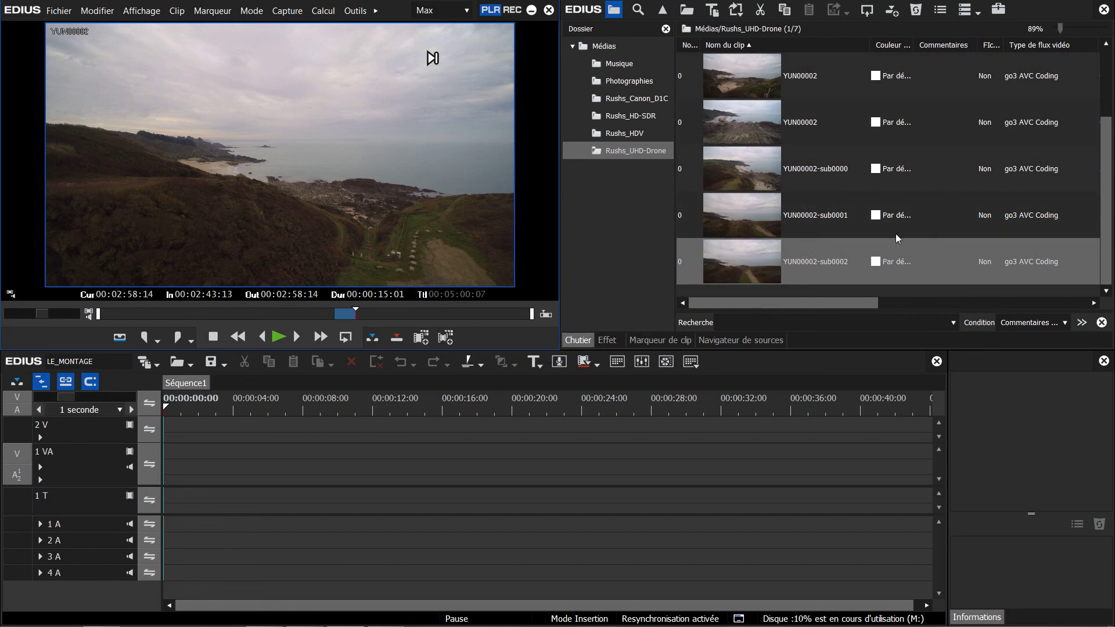